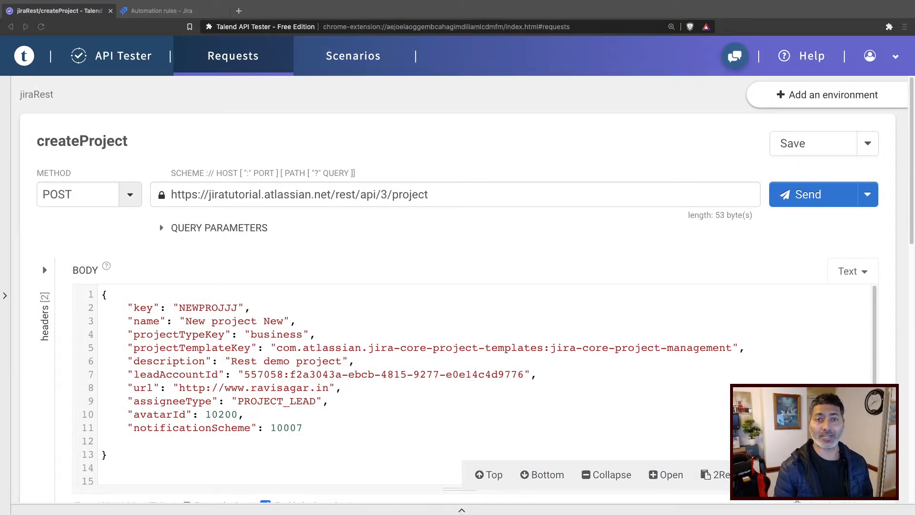
Highlight the whole JSON body of the createProject request in API Tester.
left_click(261, 146)
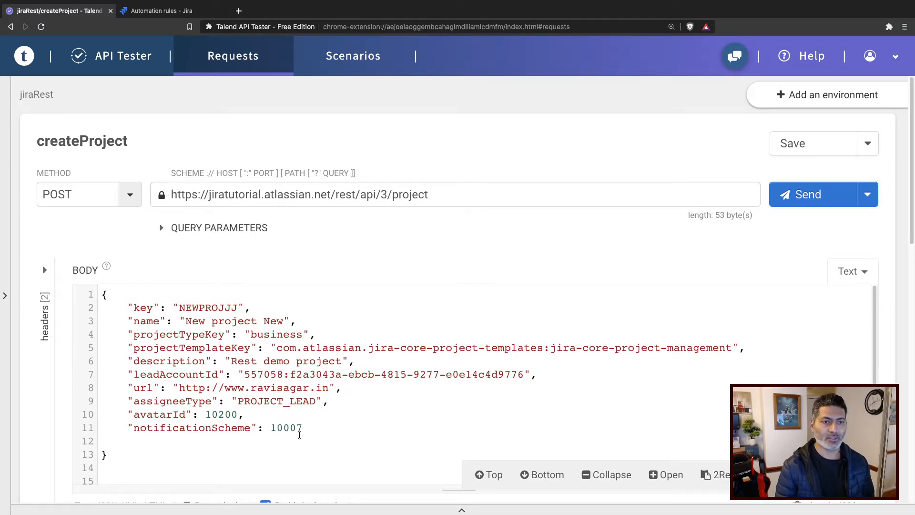
left_click_drag(307, 428, 98, 295)
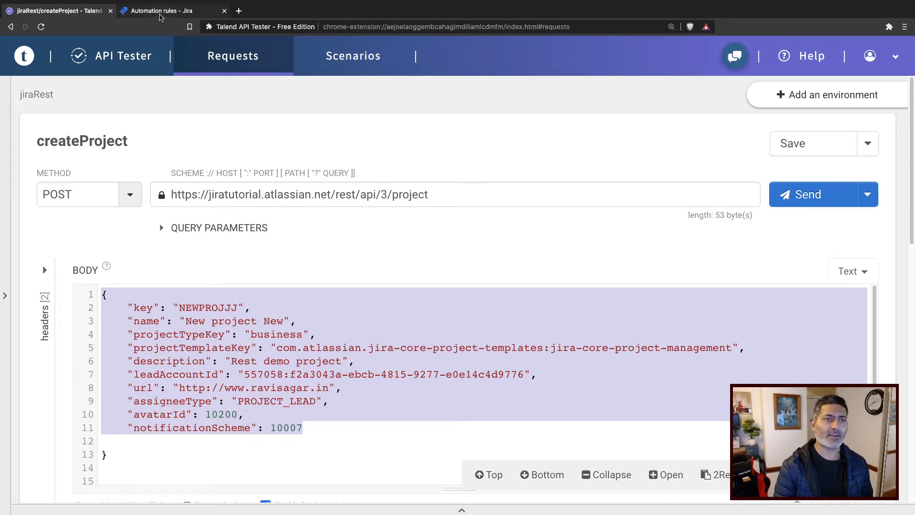
Open a new browser tab and go to jiratutorial.atlassian.net.
key("super+Tab")
left_click(238, 11)
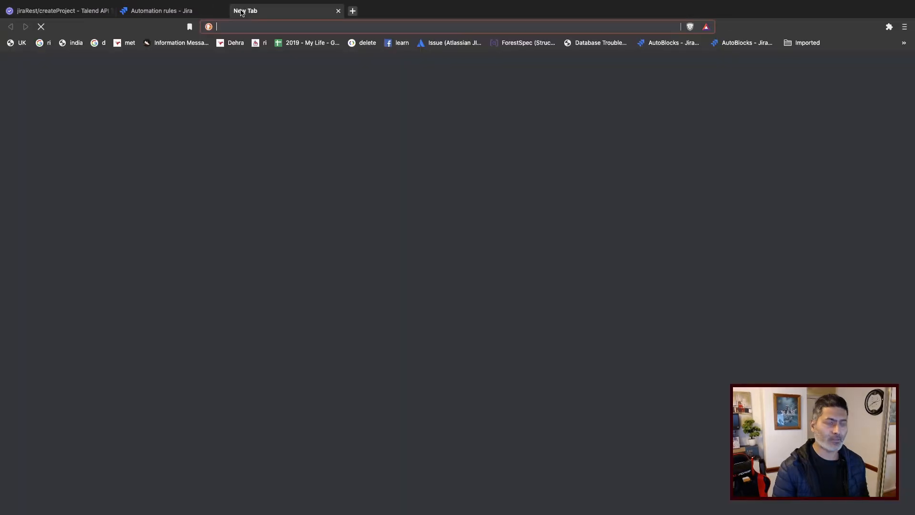
type("jiratutorial.atlassian.net")
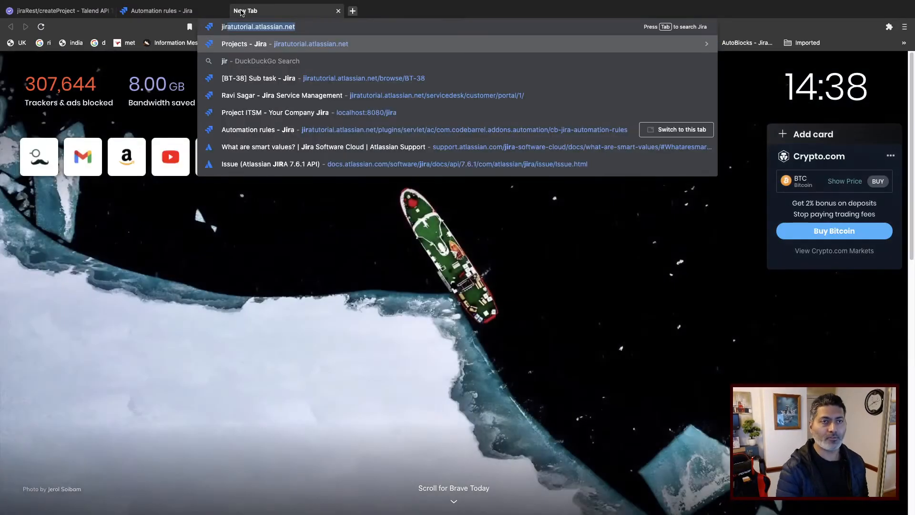
key("Return")
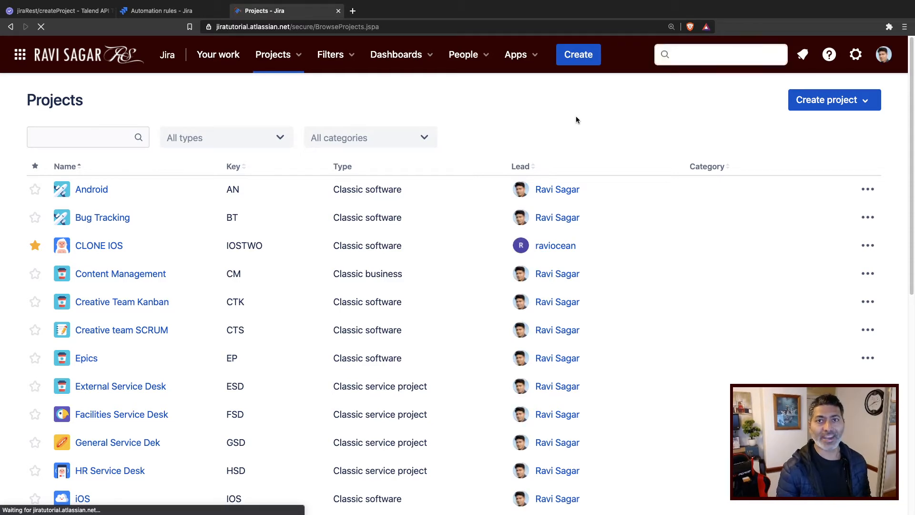
Open Jira's Automation rules through the quick search for "aut" and start creating a new rule.
key("period")
type("aut")
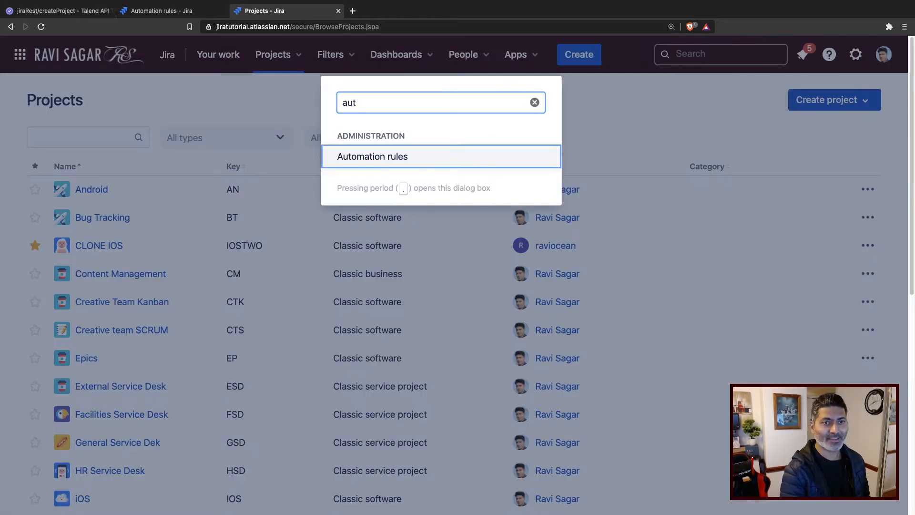
key("Return")
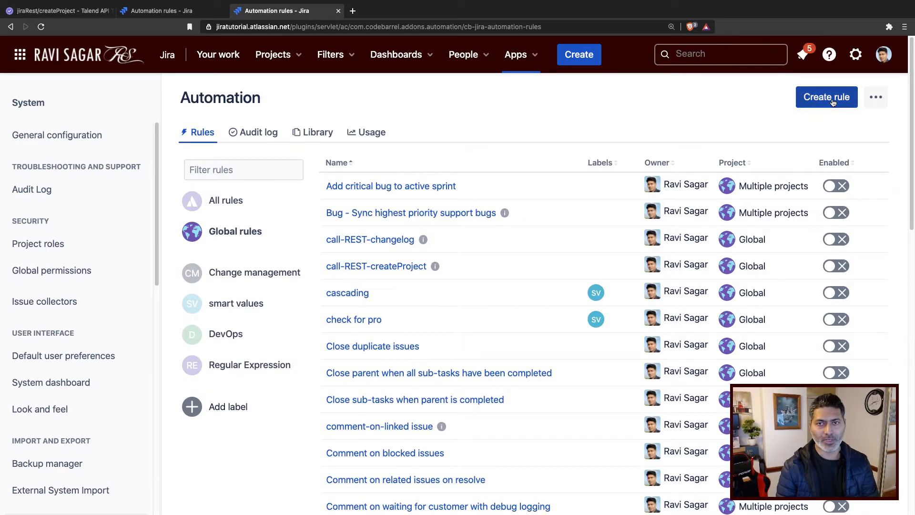
left_click(834, 101)
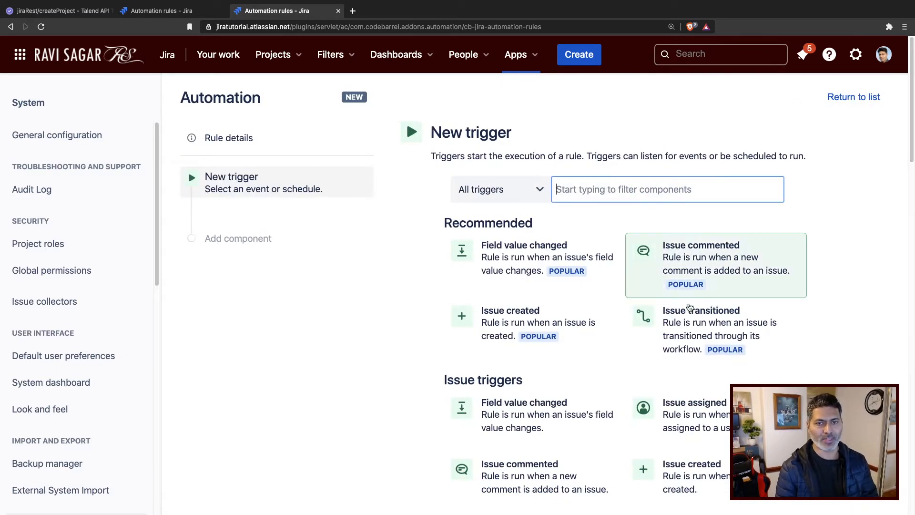
Set the trigger to Issue transitioned with the To status In Progress and save it.
left_click(672, 330)
left_click(566, 265)
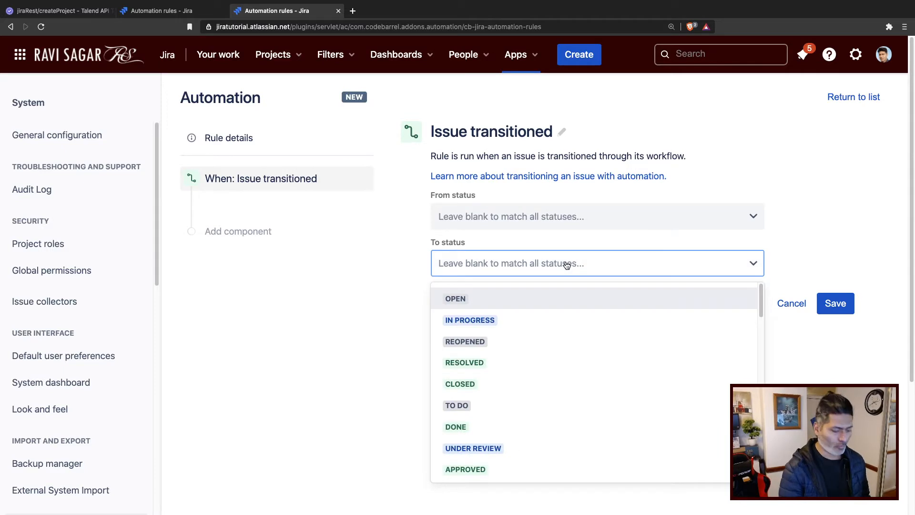
left_click(622, 320)
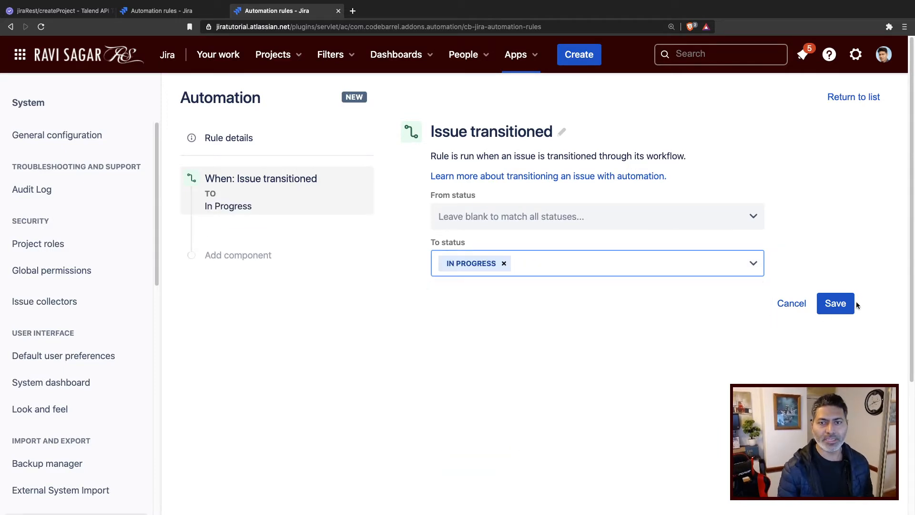
left_click(839, 305)
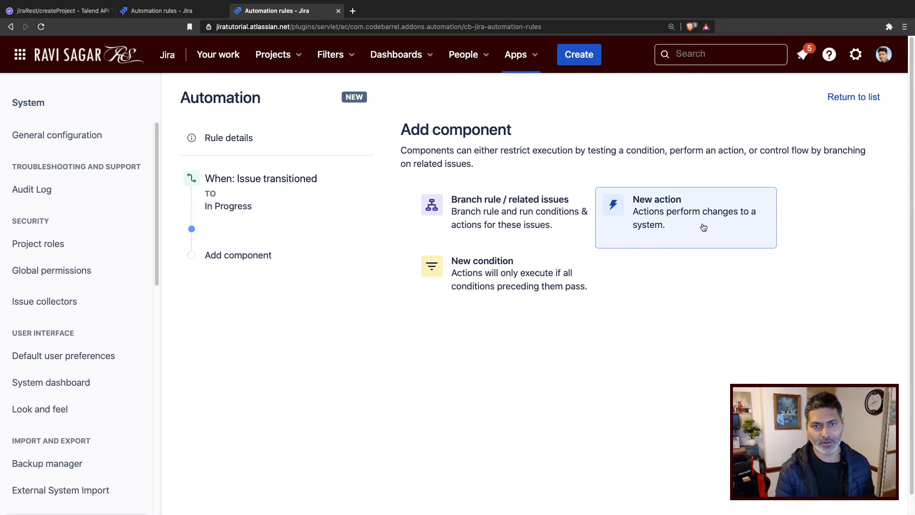
Add a new action and search the available actions for "create" and "project".
left_click(703, 227)
type("c")
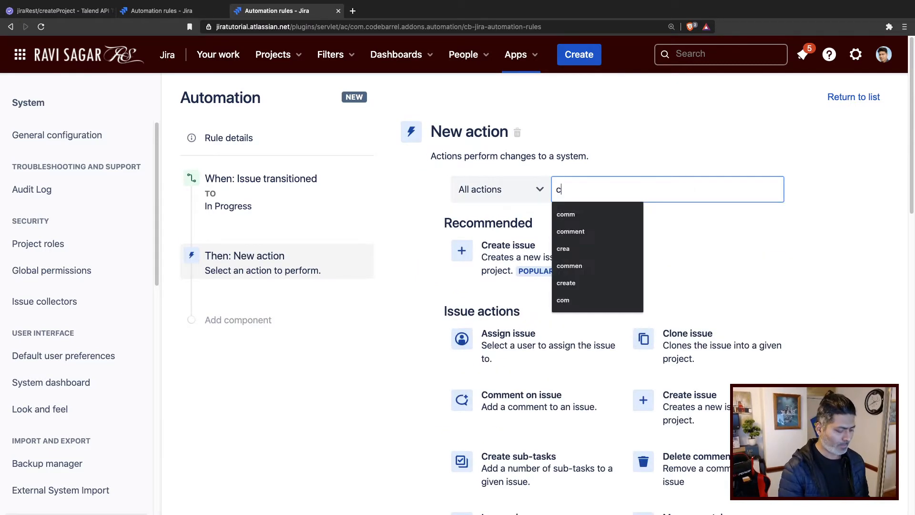
type("reate")
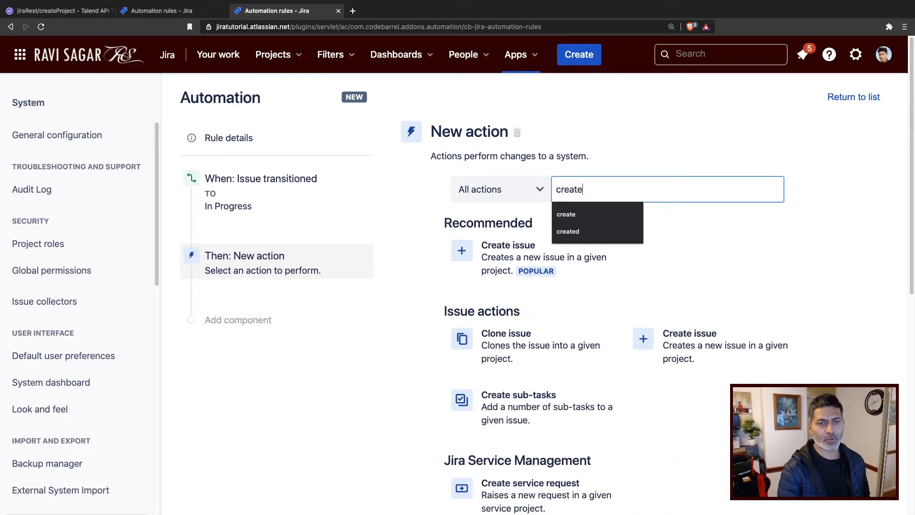
scroll(691, 270, "down", 6)
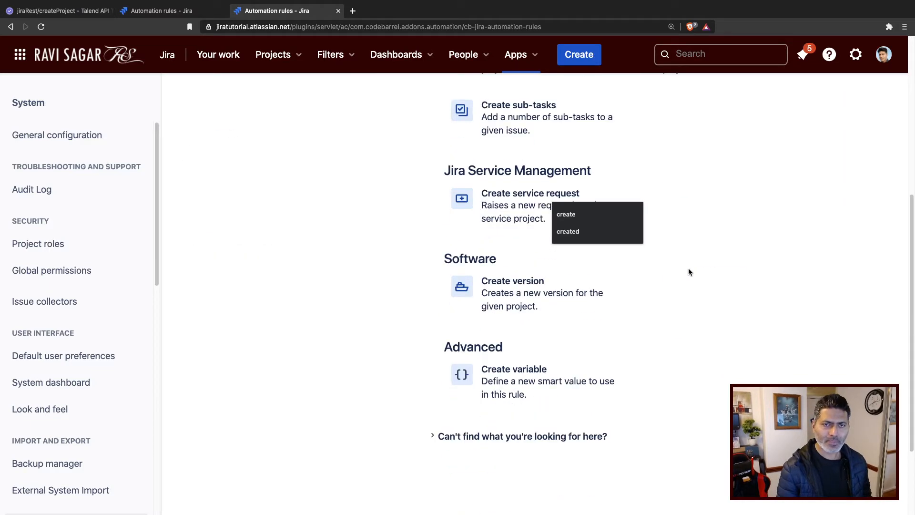
scroll(683, 273, "up", 6)
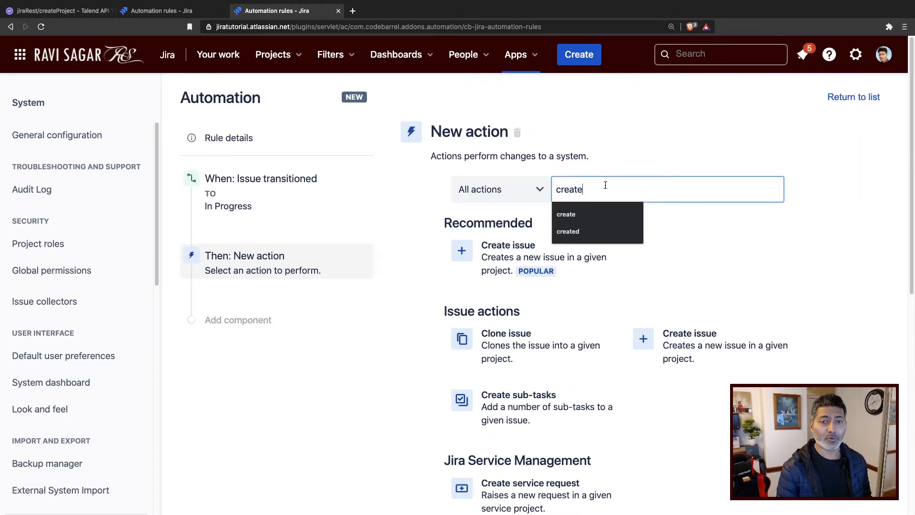
left_click_drag(588, 189, 474, 185)
type("project")
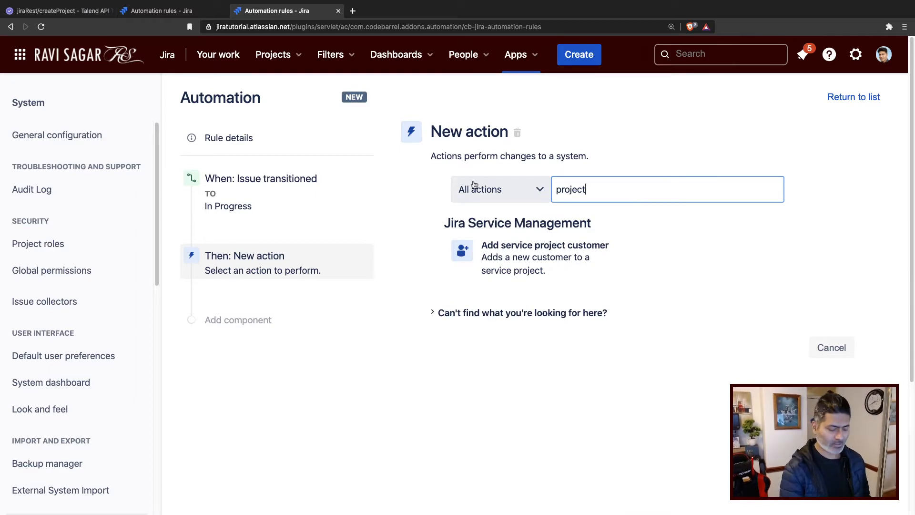
key("super+a")
type("create")
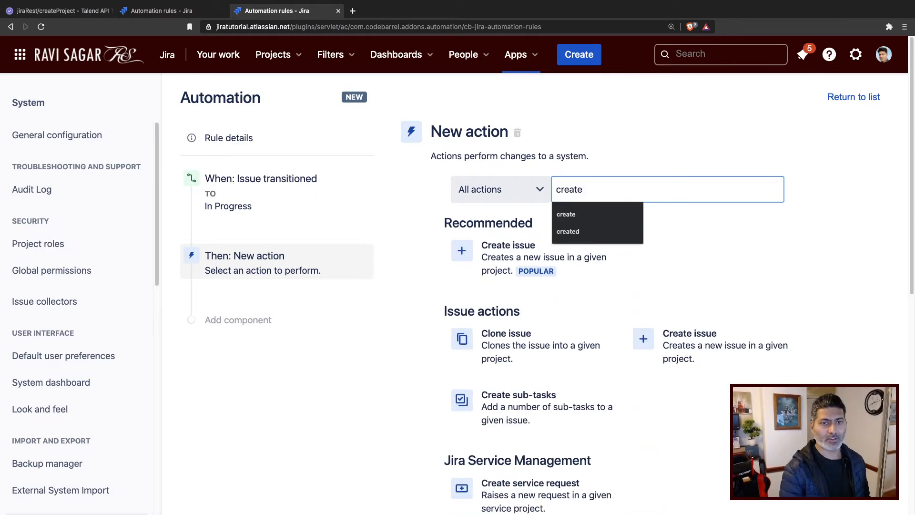
left_click(596, 134)
scroll(590, 298, "down", 7)
scroll(590, 298, "up", 2)
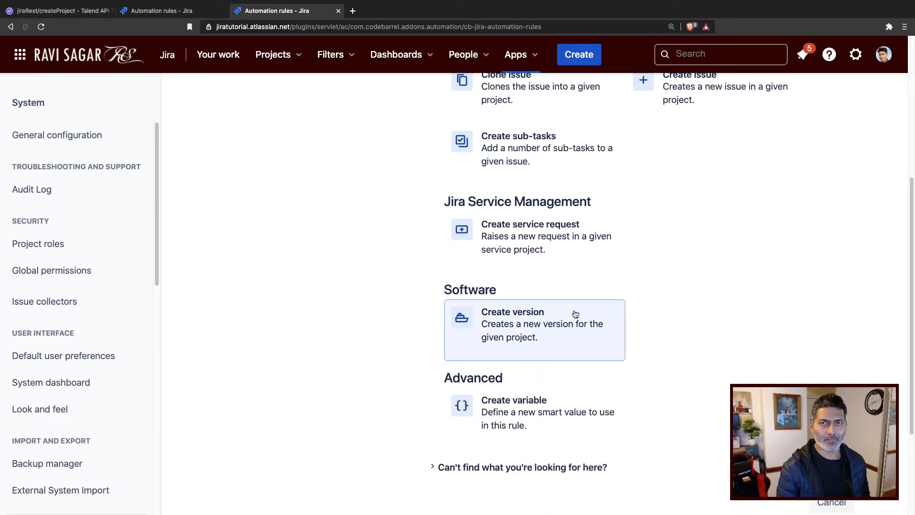
scroll(575, 314, "up", 5)
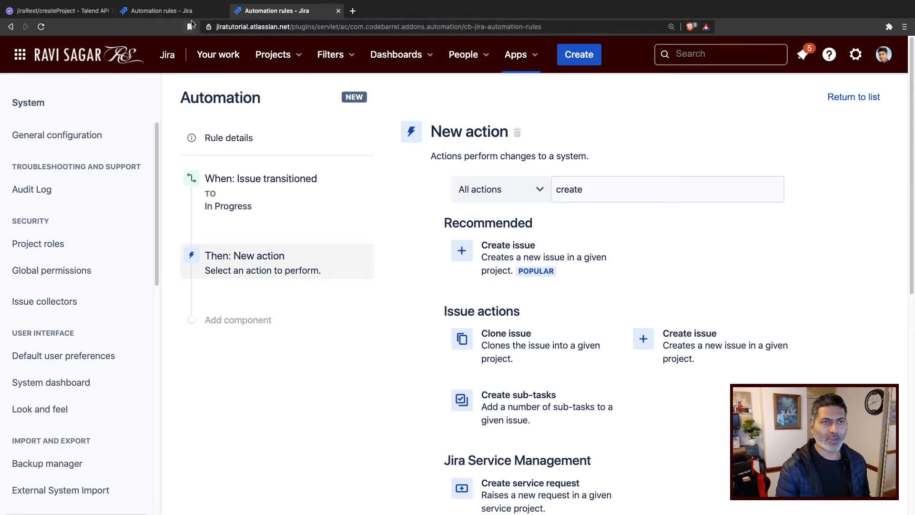
Switch to the existing call-REST-createProject rule tab, then open ravisagar.in in a new tab.
left_click(189, 14)
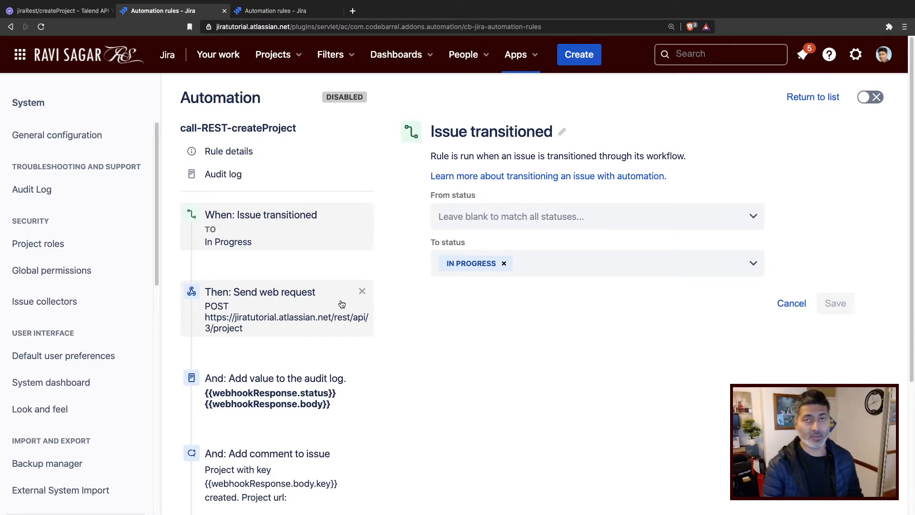
key("ctrl+t")
type("ravisagar")
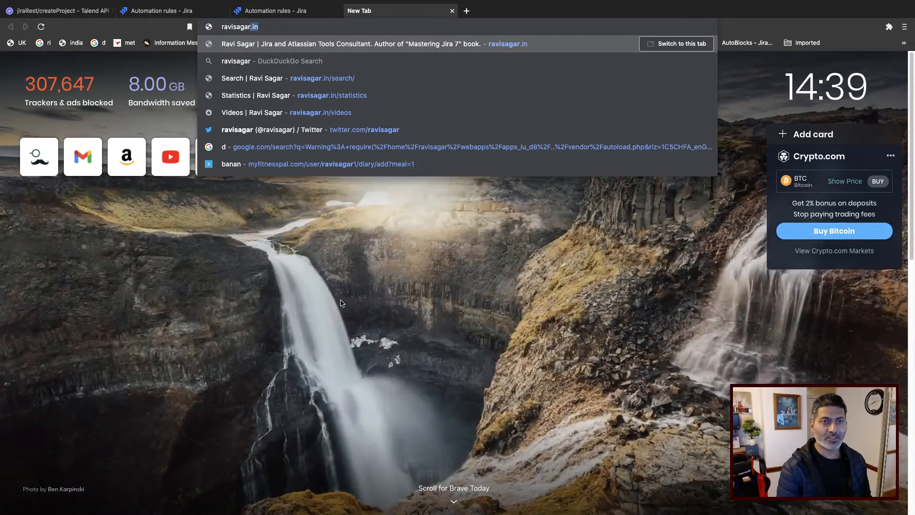
key("Return")
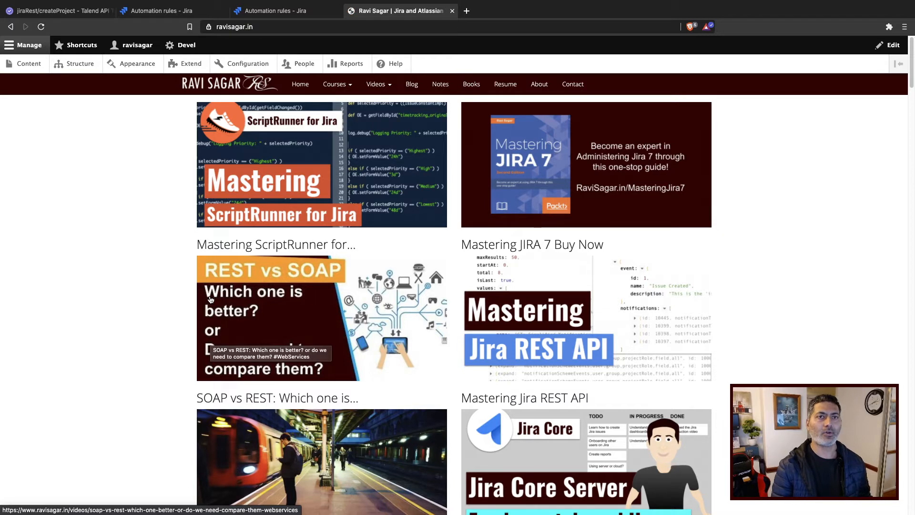
Open the Jira Cloud Automation - Call REST API page from the Mastering Jira Cloud Automation course.
left_click(352, 90)
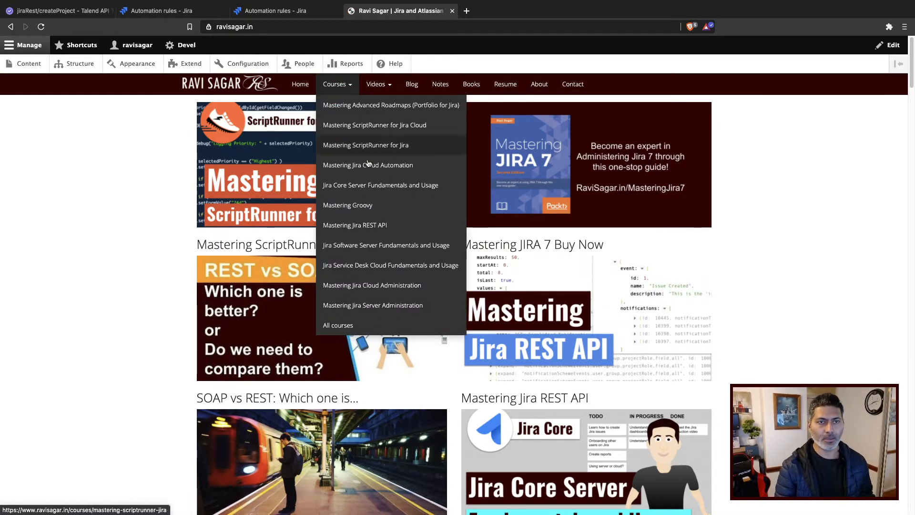
left_click(409, 166)
scroll(365, 307, "down", 10)
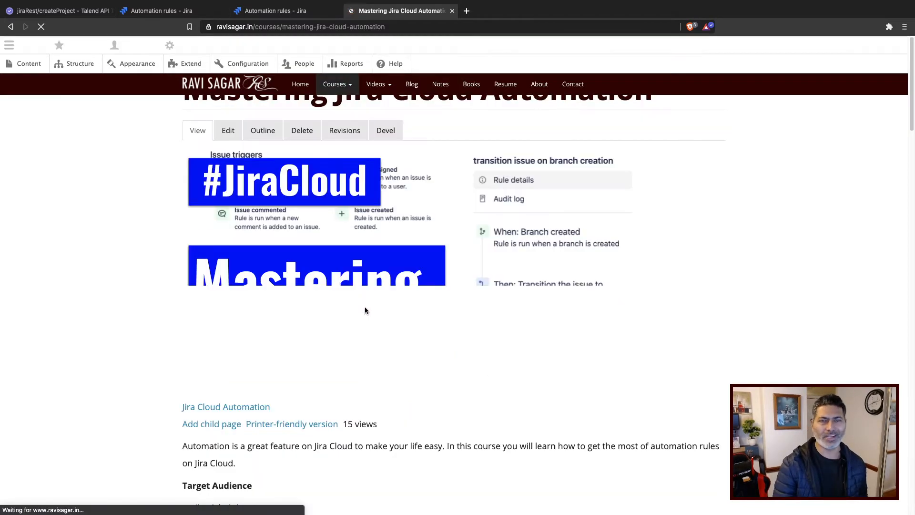
scroll(365, 309, "up", 15)
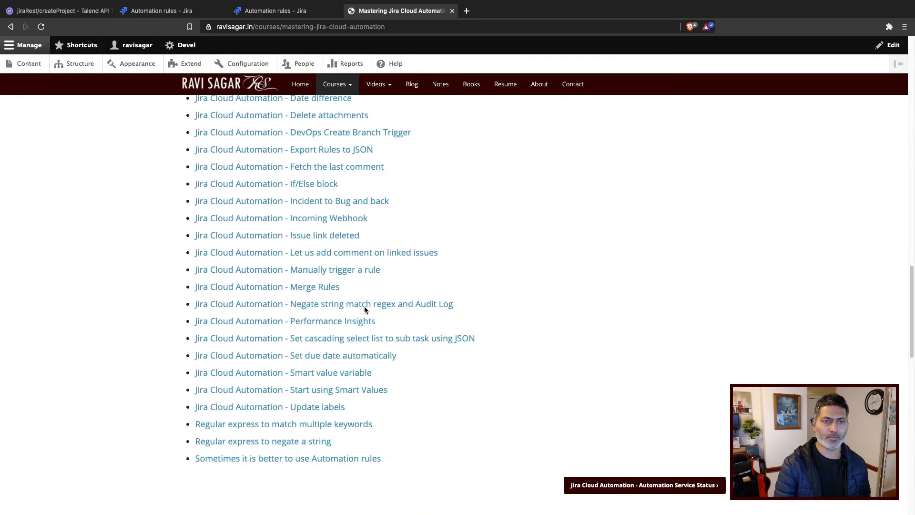
scroll(361, 292, "up", 1)
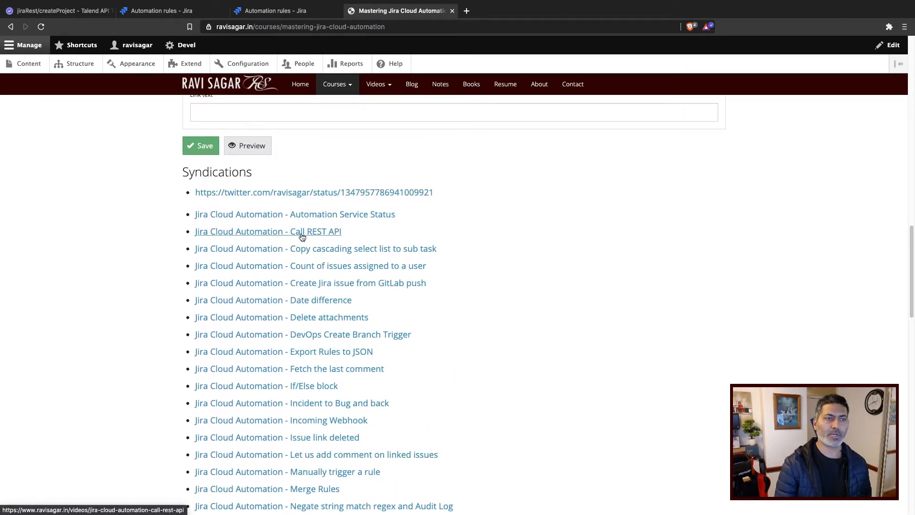
key("ctrl+plus")
key("ctrl+plus")
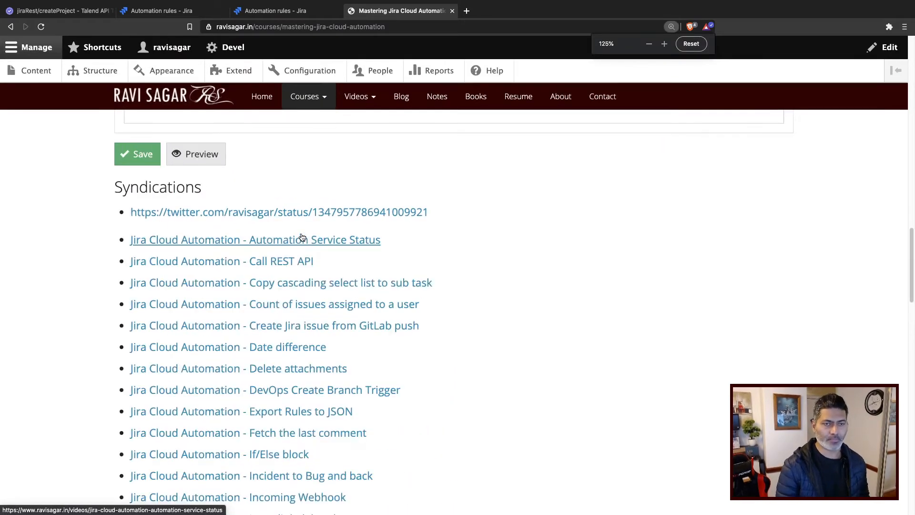
left_click(269, 265)
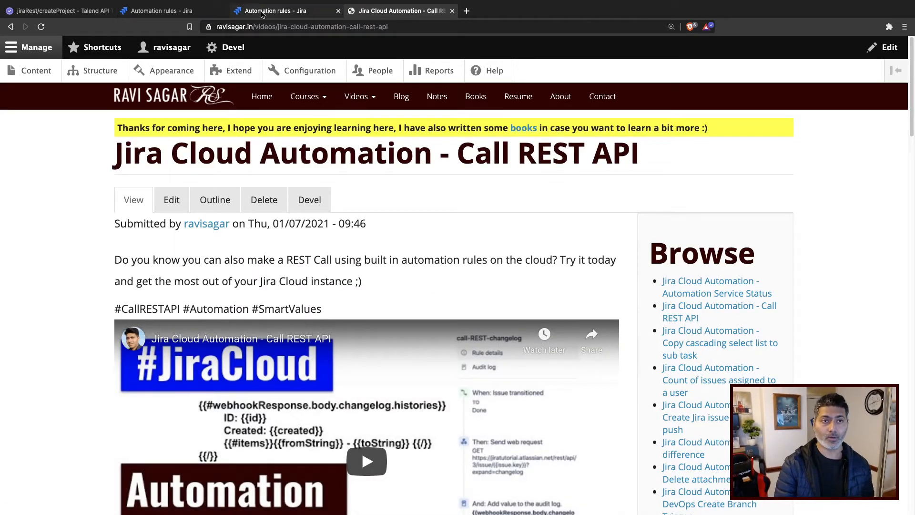
Review the name and description in the call-REST-createProject rule details.
left_click(453, 12)
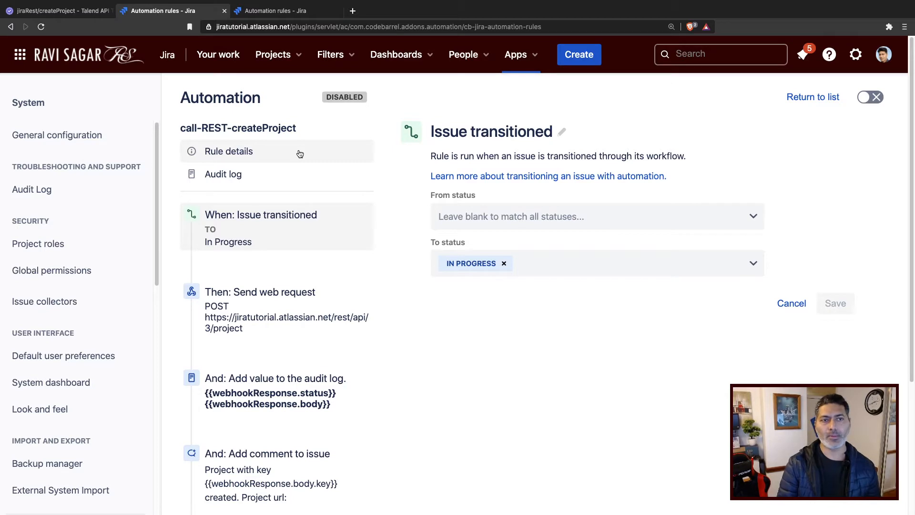
left_click(285, 147)
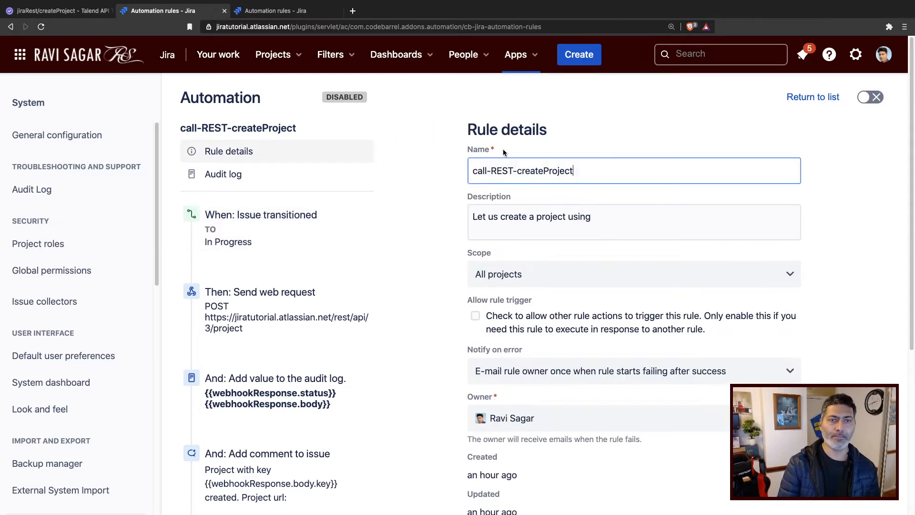
left_click_drag(573, 174, 431, 168)
left_click_drag(654, 223, 470, 216)
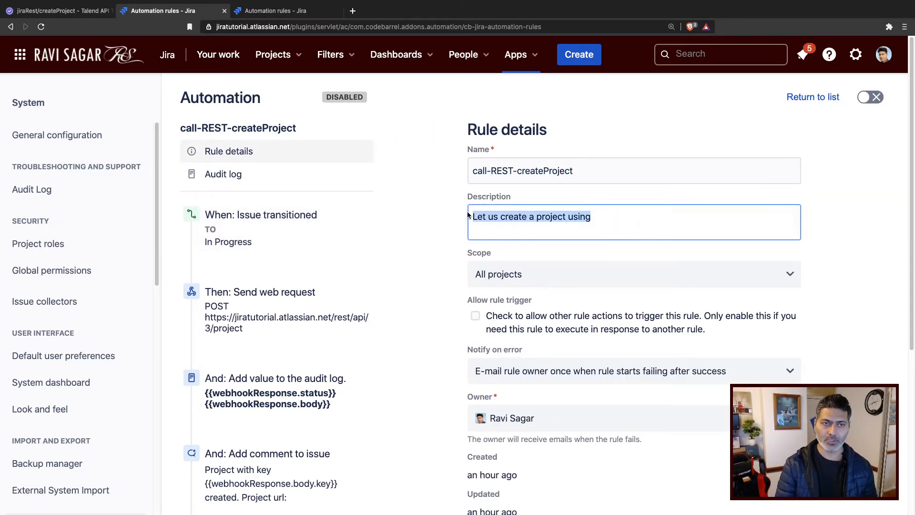
Examine the rule's trigger and Send web request action URL, then return to the API Tester tab.
left_click(288, 221)
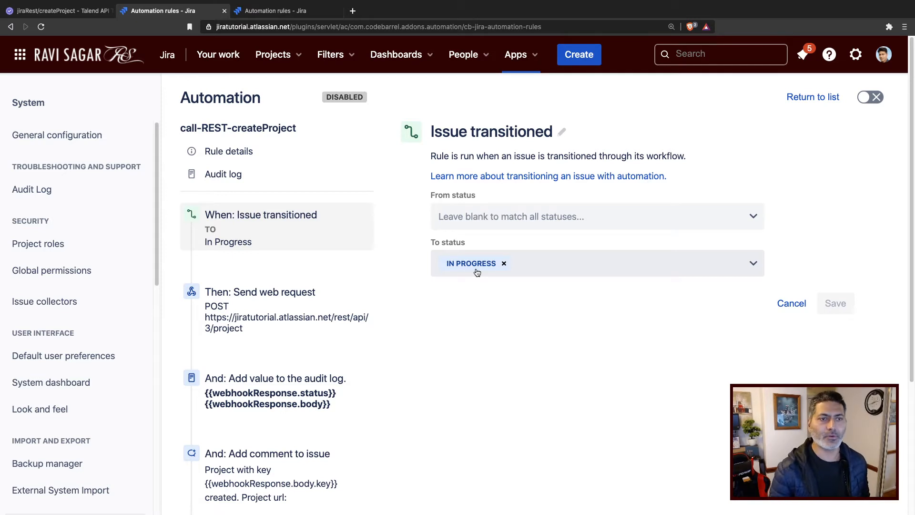
left_click(274, 302)
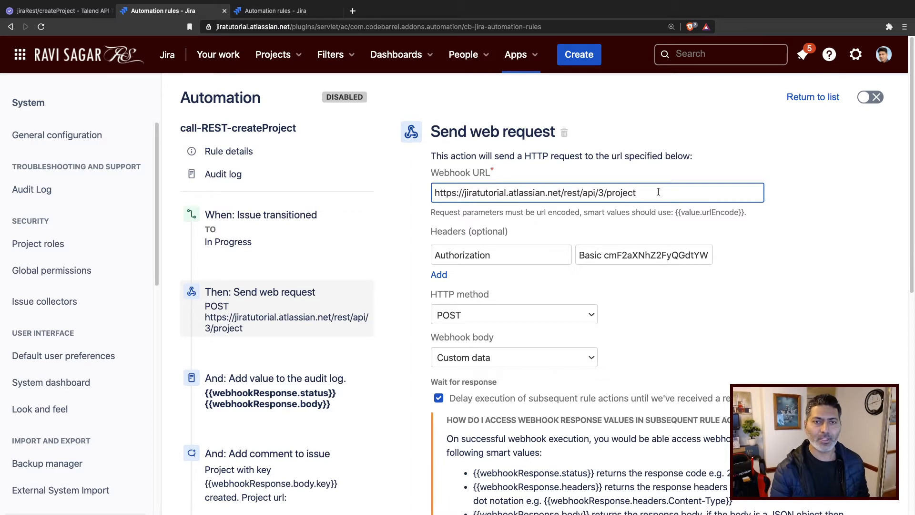
left_click_drag(637, 192, 563, 190)
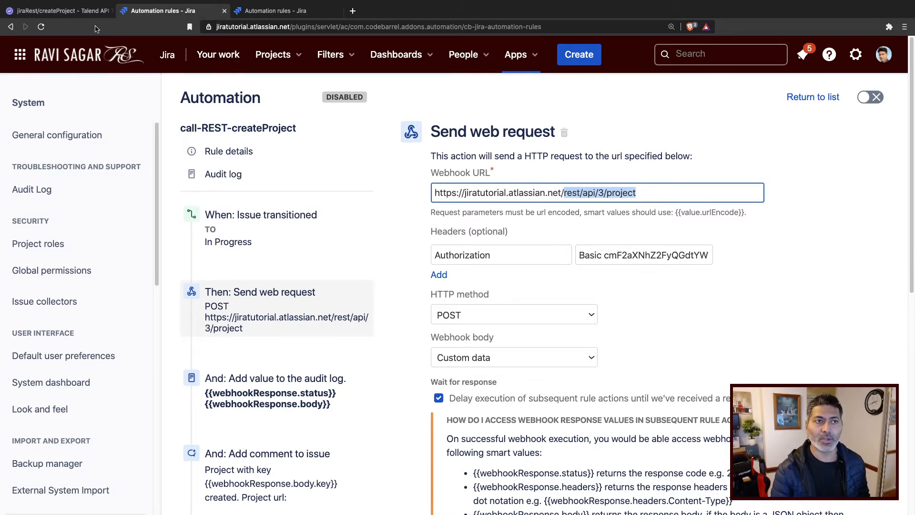
left_click(67, 11)
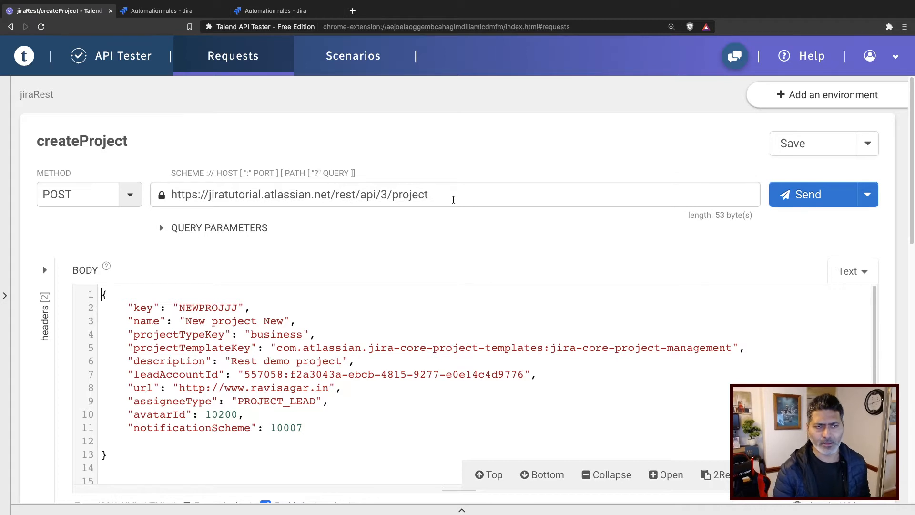
Compare the API Tester request URL with the webhook URL in the rule's Send web request action.
left_click_drag(450, 191, 189, 185)
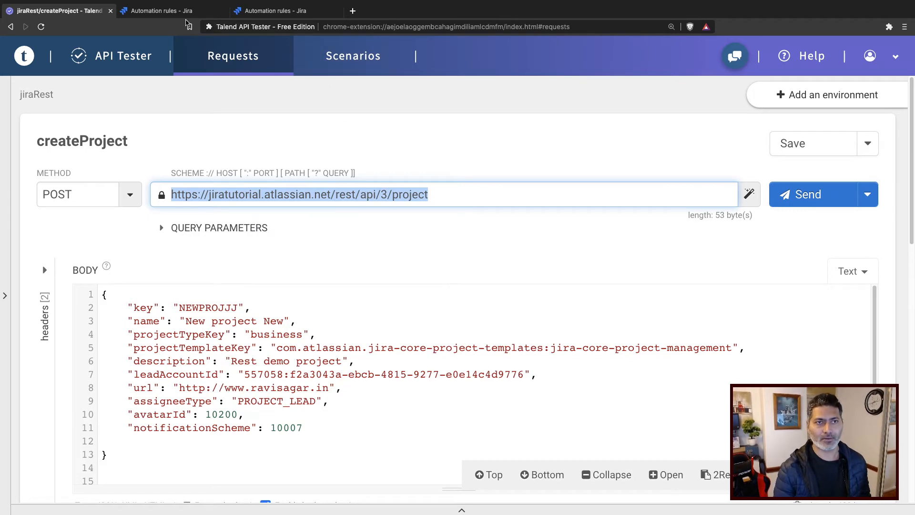
left_click(168, 12)
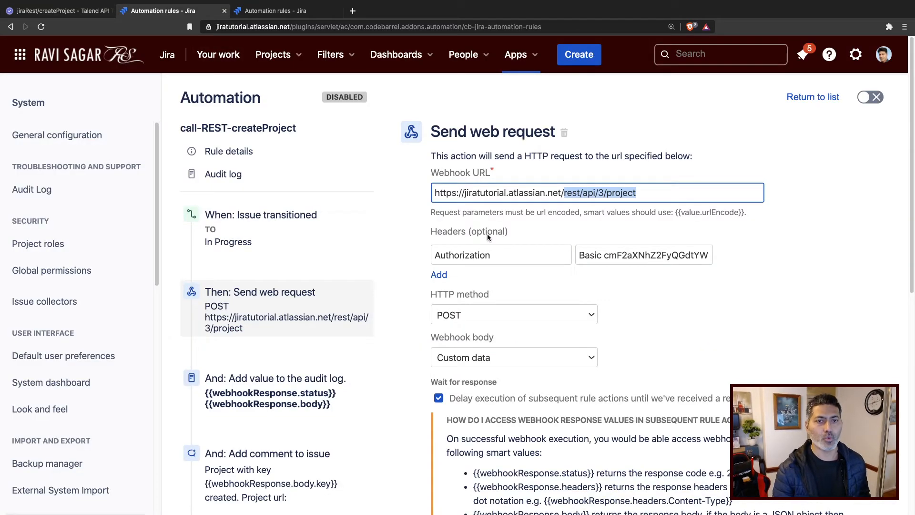
triple_click(482, 191)
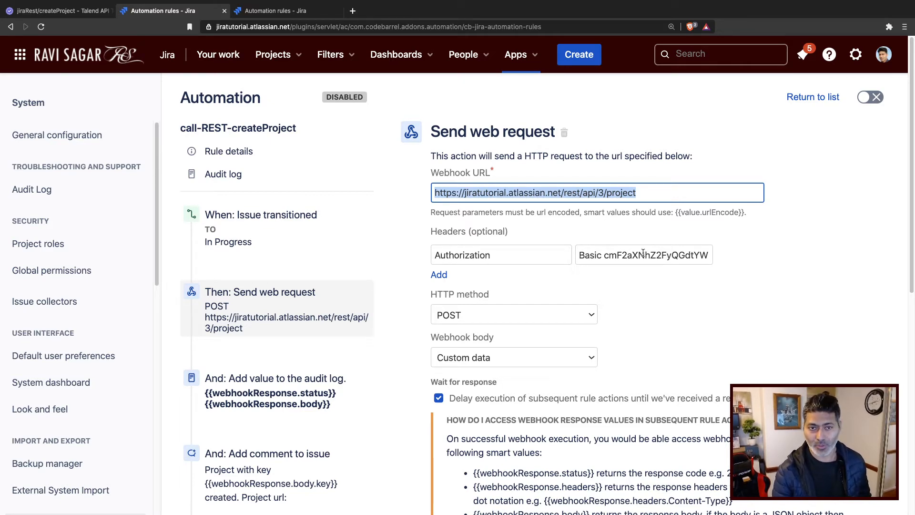
scroll(616, 252, "down", 3)
scroll(550, 179, "down", 1)
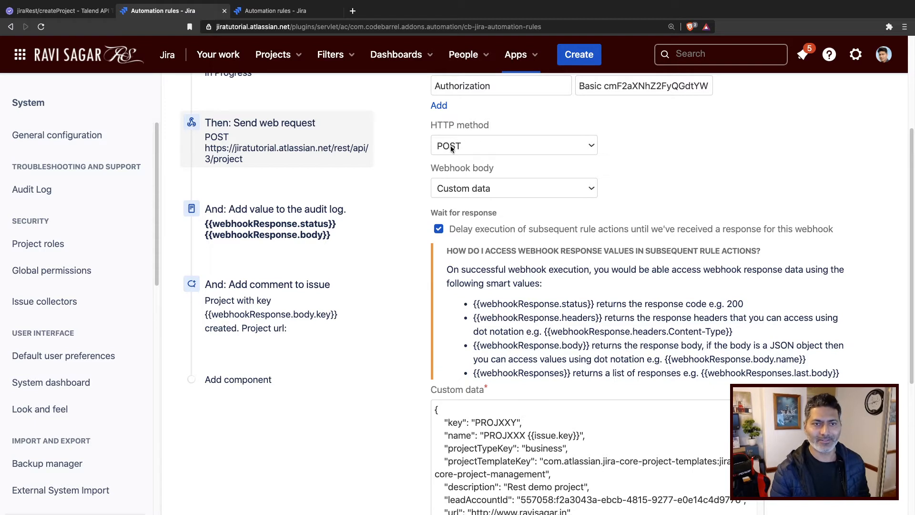
Compare the webhook body type and custom data JSON with the request body in API Tester.
left_click(483, 188)
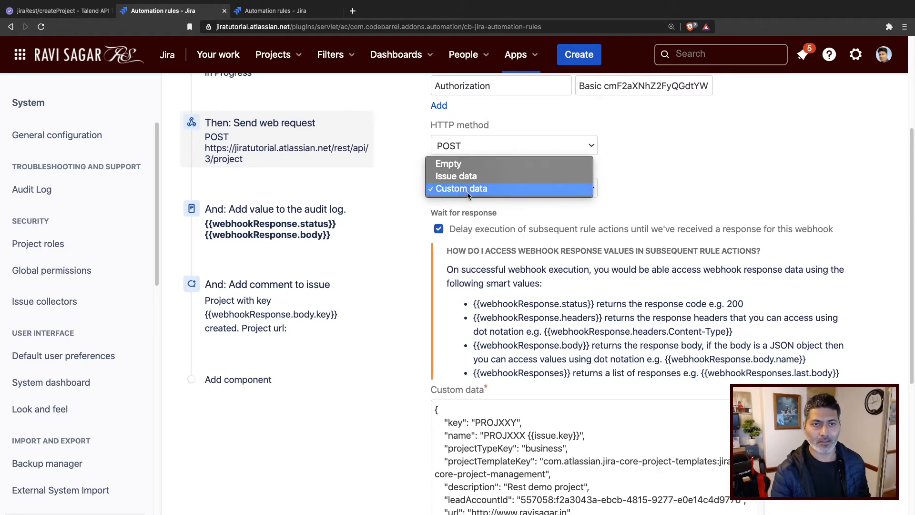
left_click(576, 190)
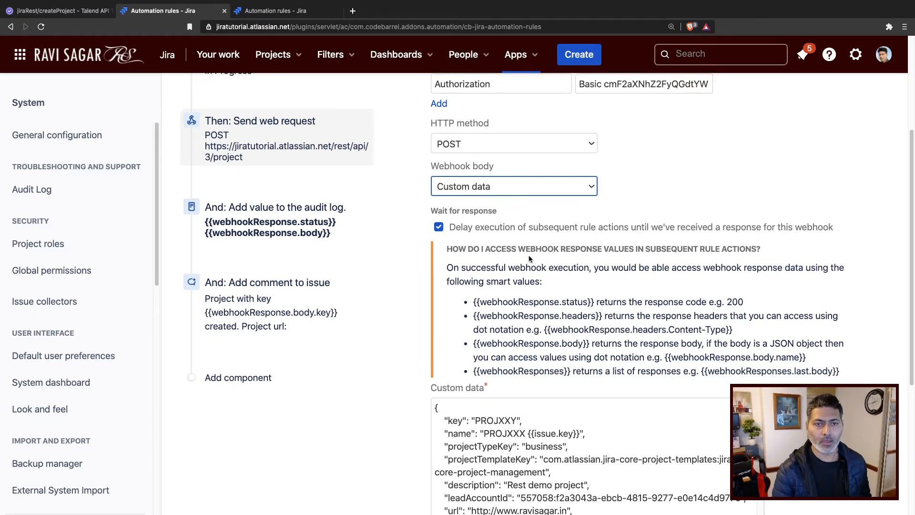
scroll(528, 255, "down", 4)
scroll(499, 295, "down", 2)
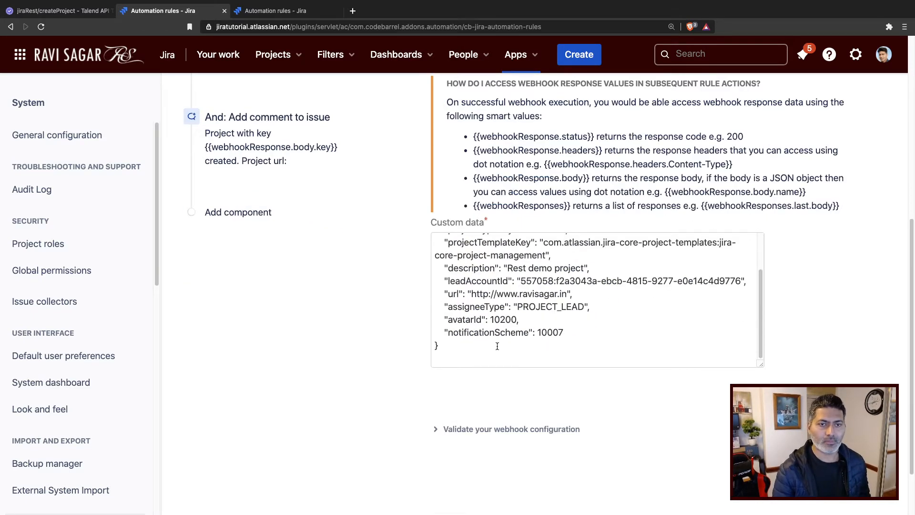
left_click_drag(461, 355, 443, 234)
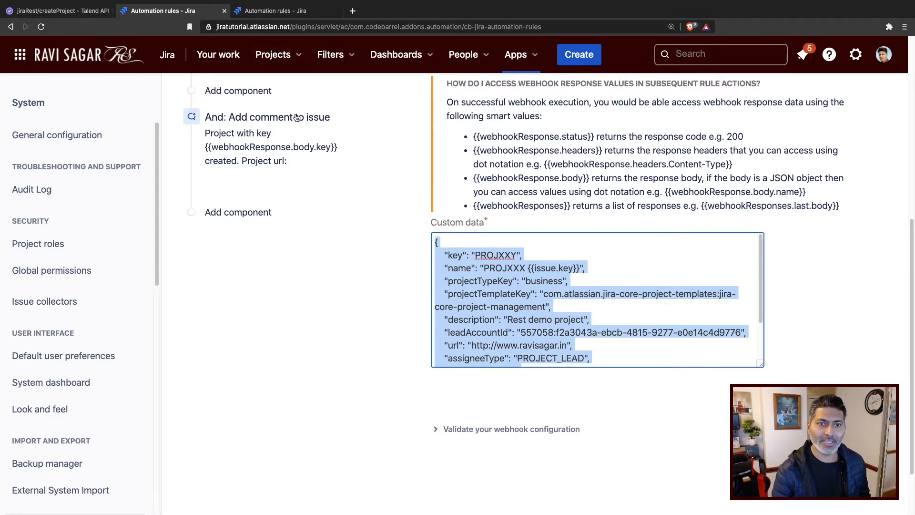
left_click(68, 10)
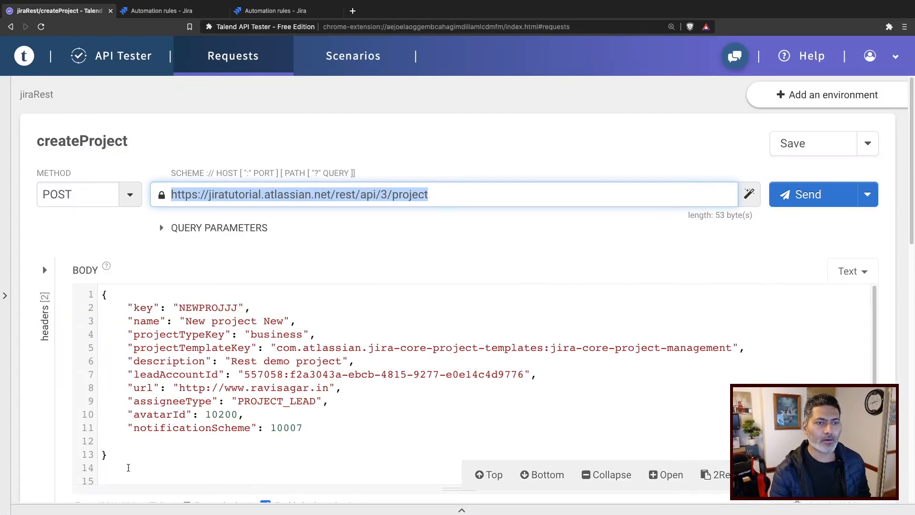
left_click_drag(127, 469, 121, 259)
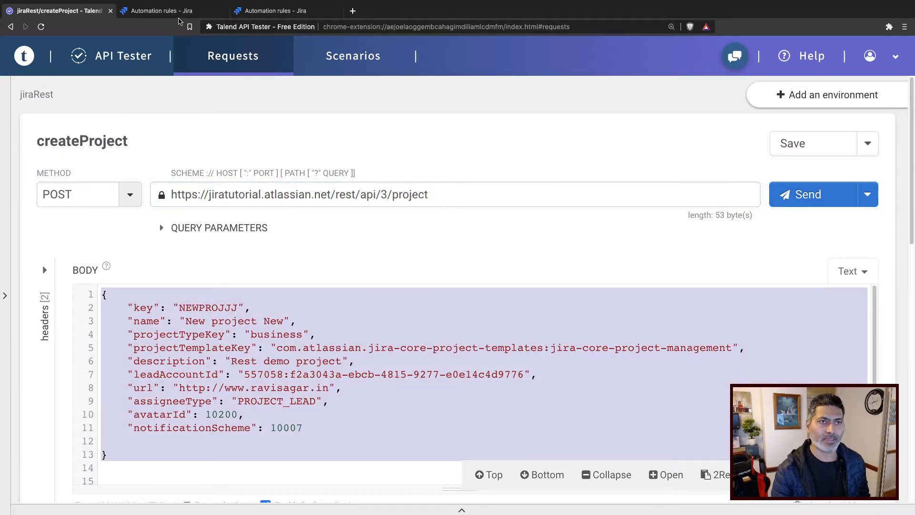
left_click(162, 10)
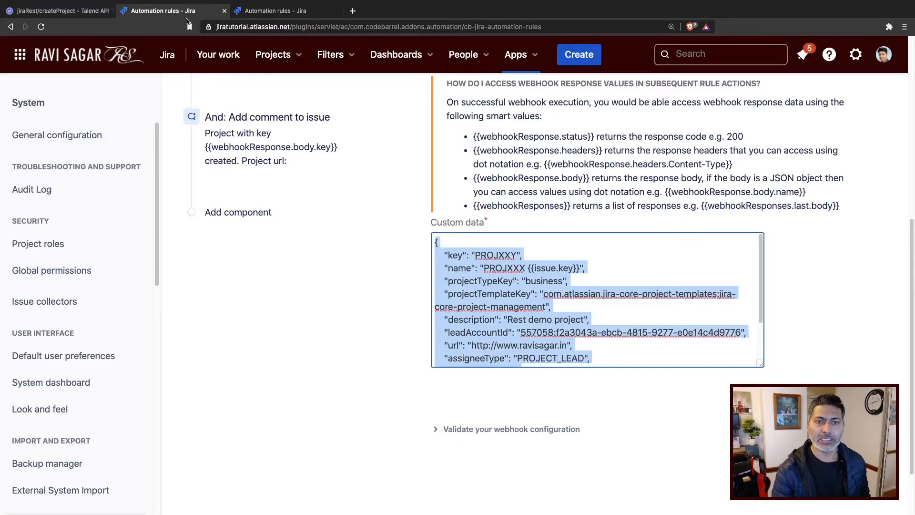
left_click(549, 294)
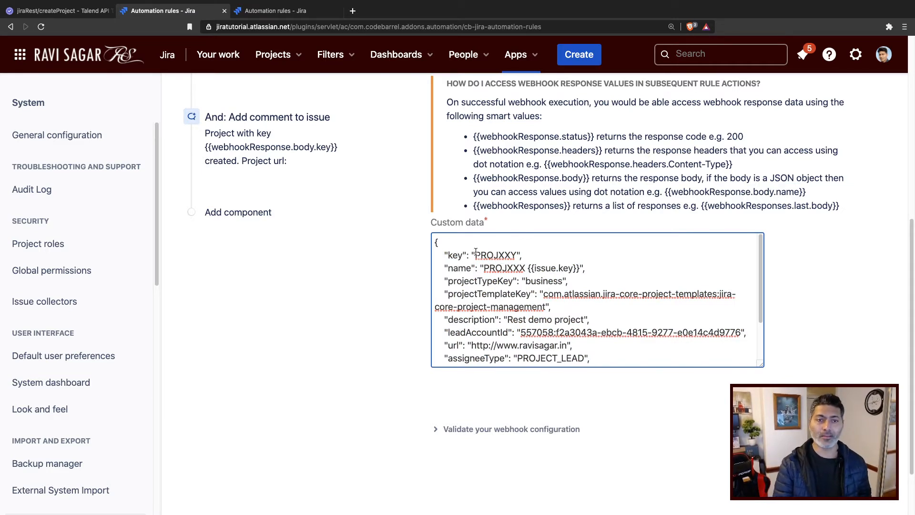
Change the custom data key to PROJXYZ and the name prefix to PROJXYZ before {{issue.key}}.
left_click(511, 255)
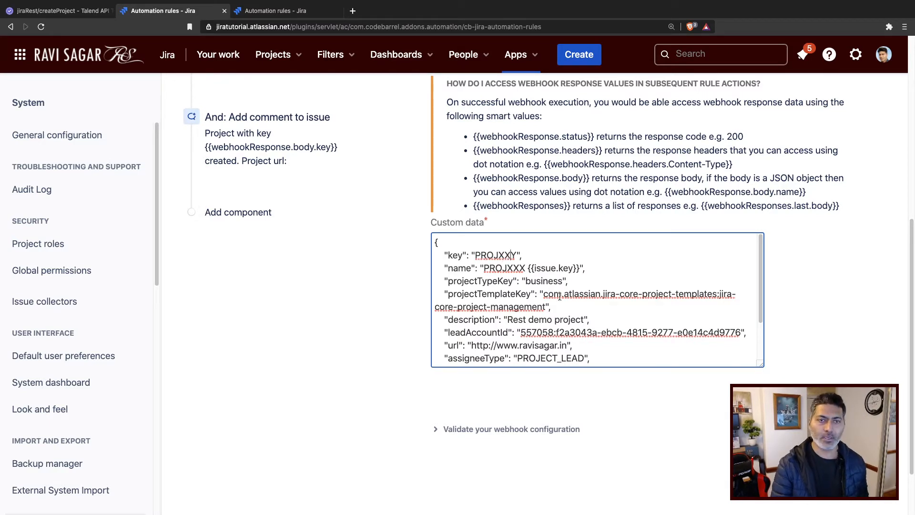
key("BackSpace")
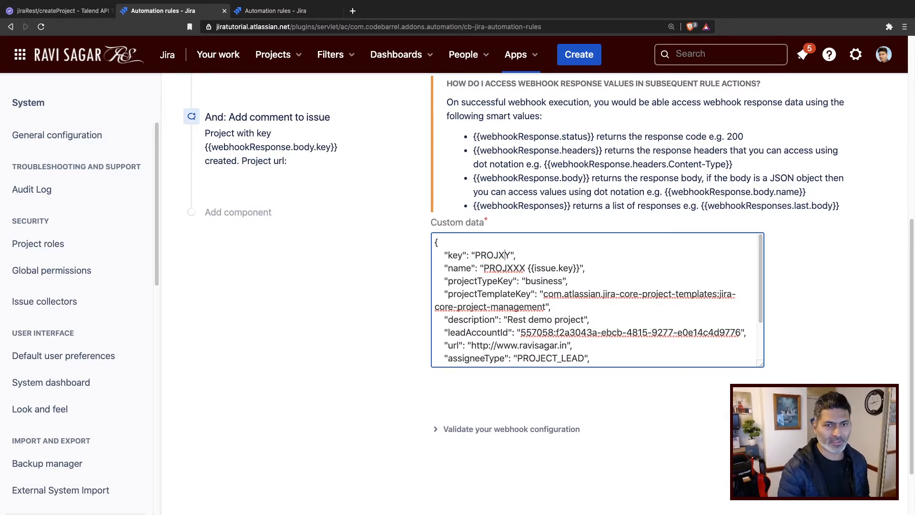
type("Z")
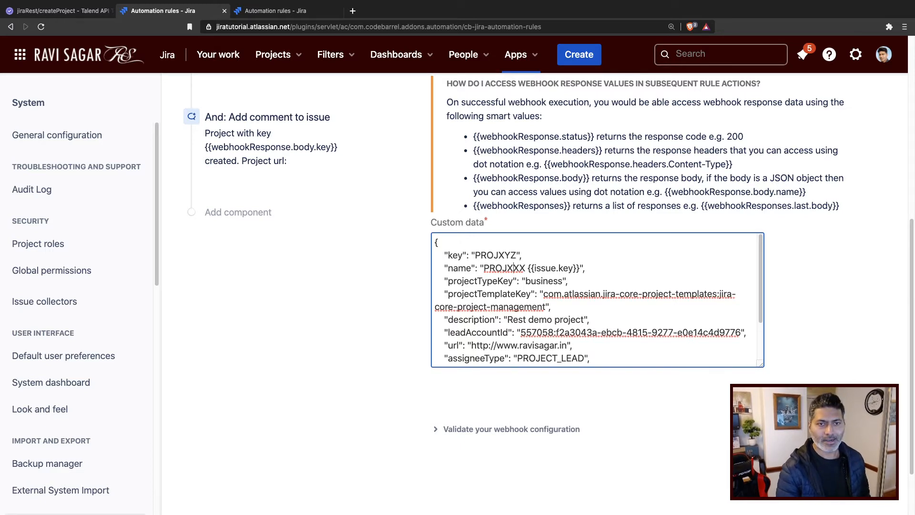
left_click(514, 268)
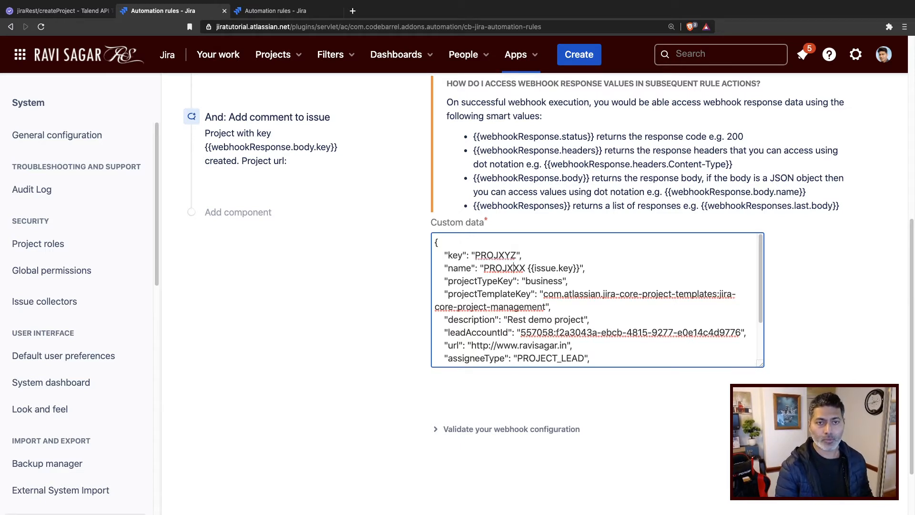
key("BackSpace")
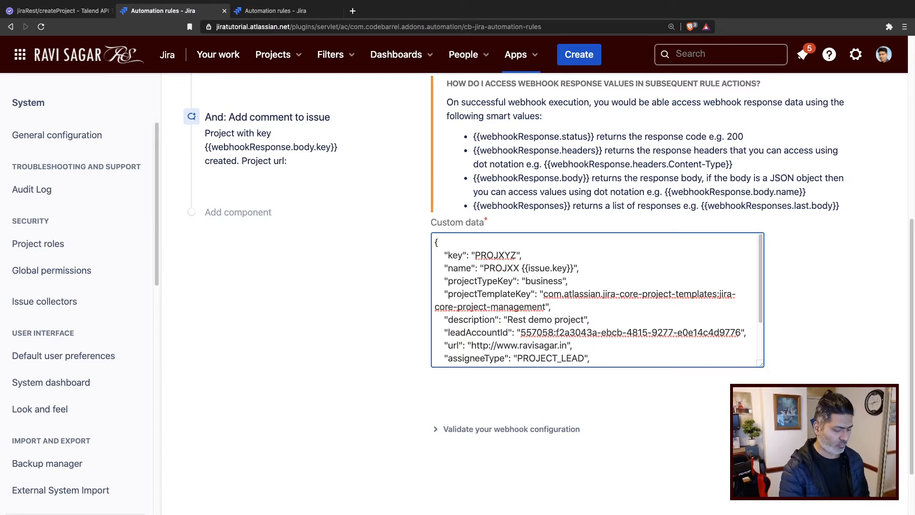
type("Y")
key("Delete")
type("Z")
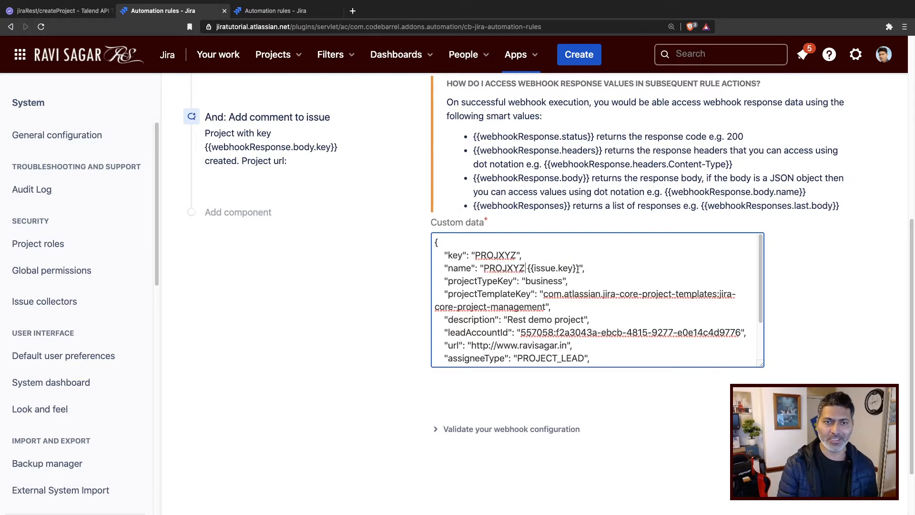
Examine the {{issue.key}} smart value in the name and the key line of the custom data.
left_click_drag(580, 269, 526, 266)
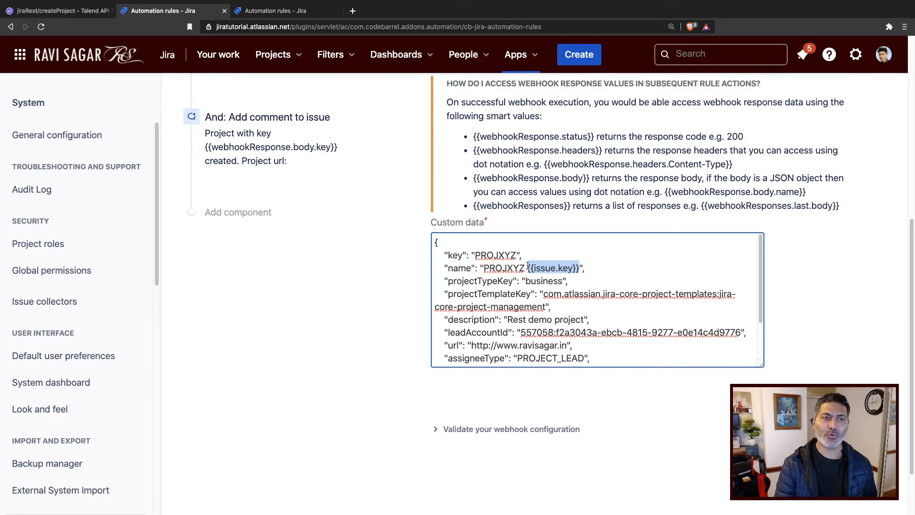
scroll(358, 333, "up", 4)
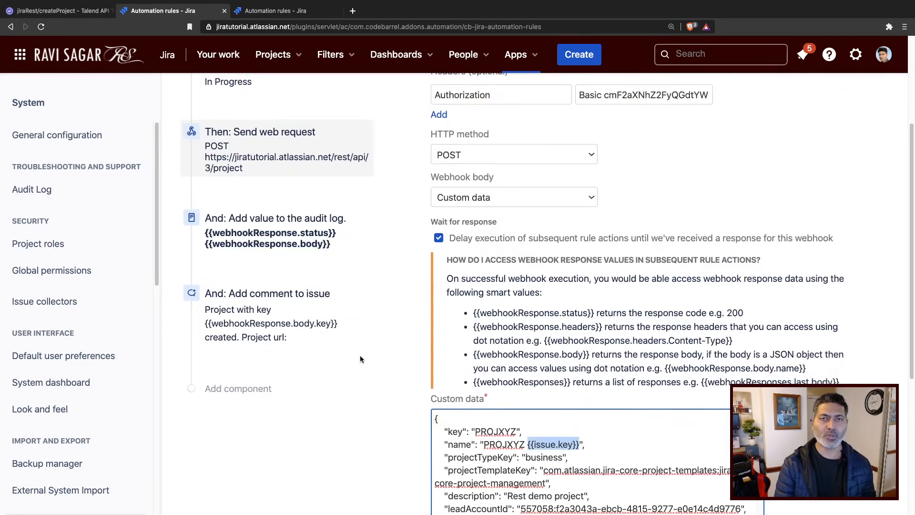
scroll(360, 355, "up", 3)
scroll(359, 356, "down", 3)
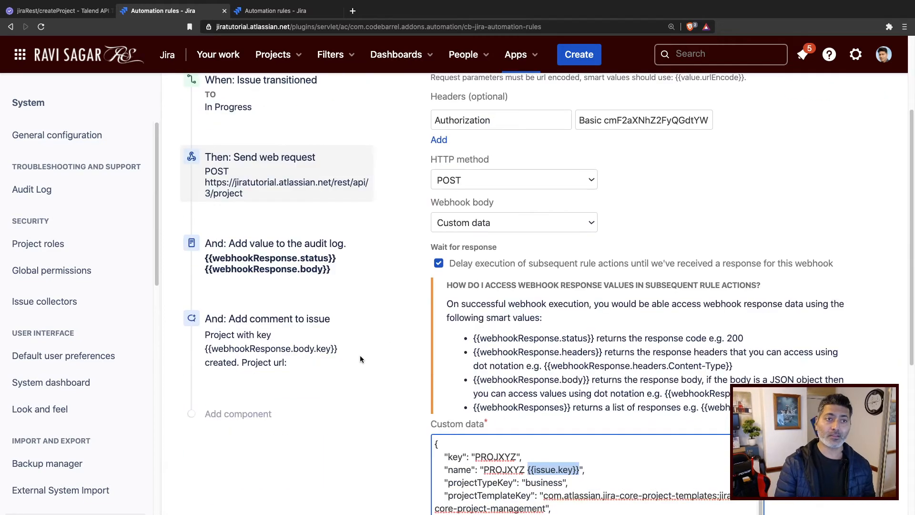
scroll(359, 359, "down", 6)
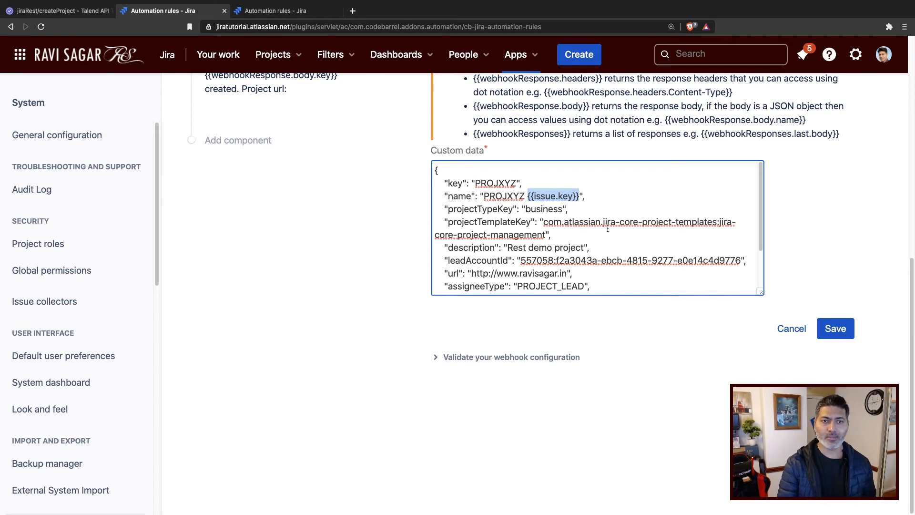
left_click(549, 208)
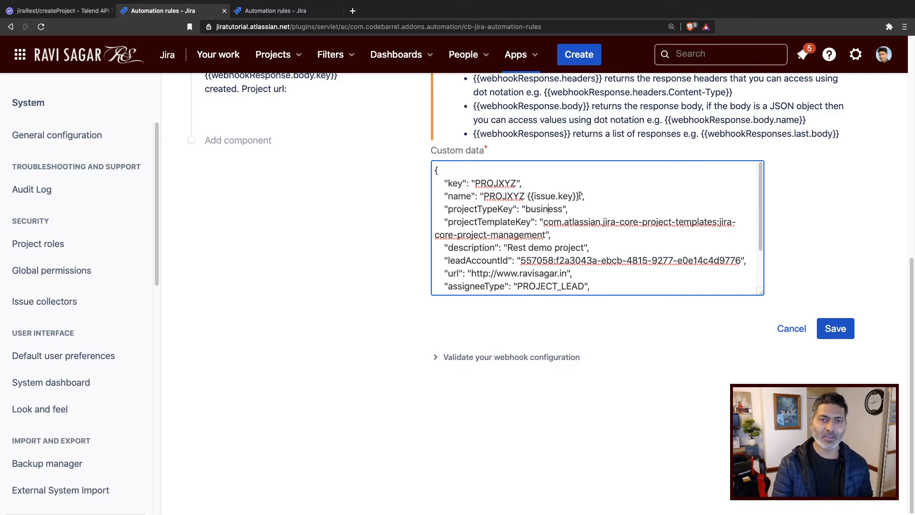
left_click_drag(580, 196, 528, 196)
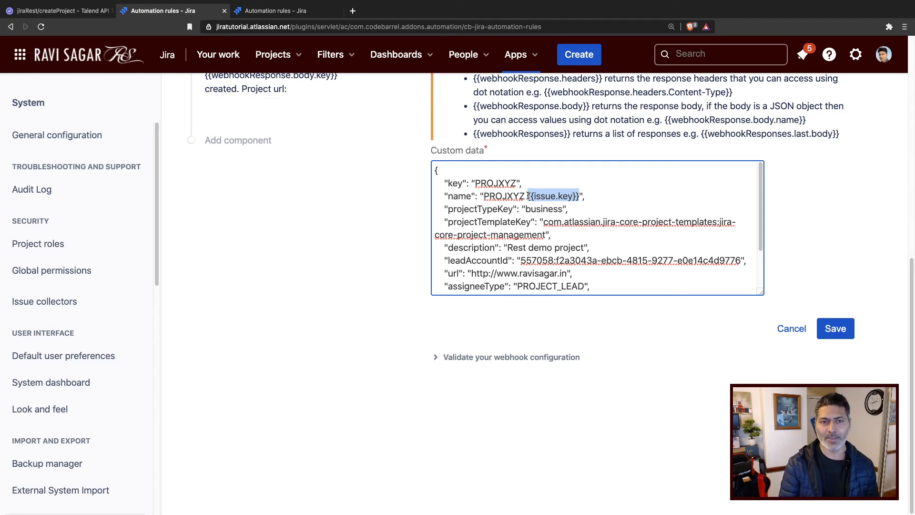
triple_click(497, 183)
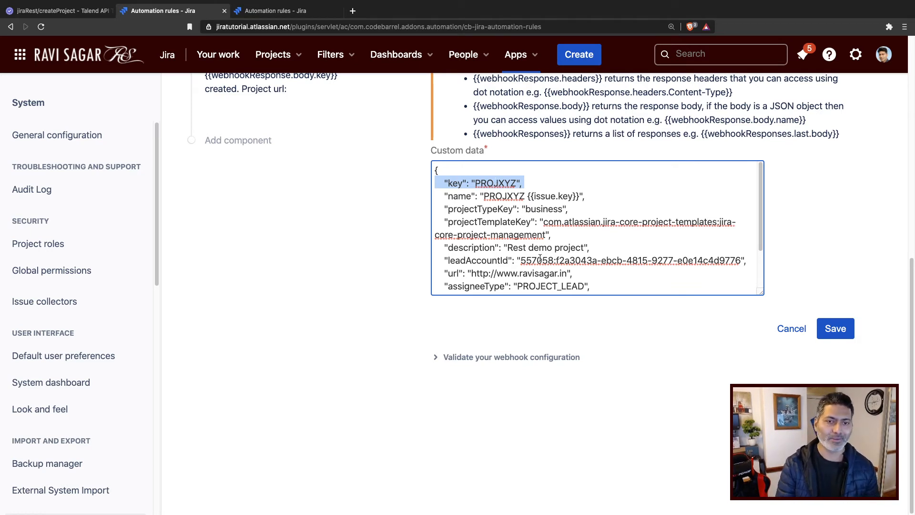
scroll(410, 358, "up", 4)
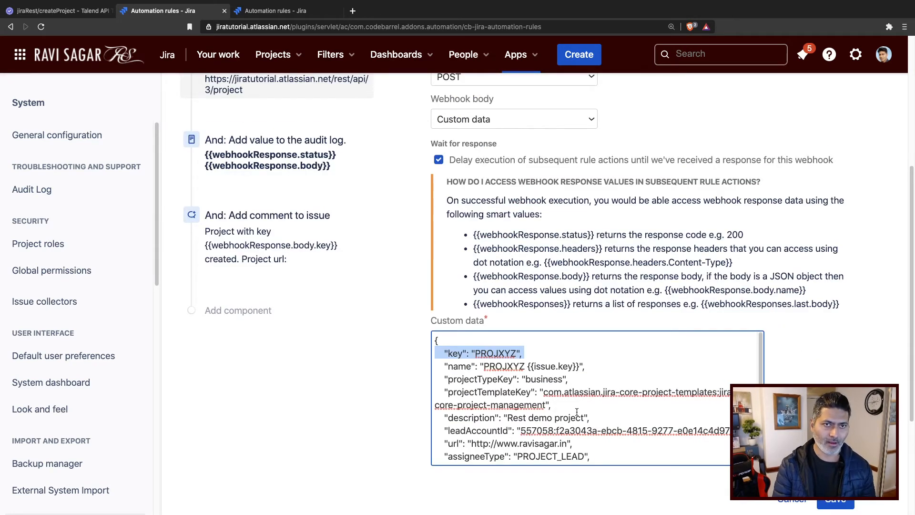
scroll(577, 412, "up", 4)
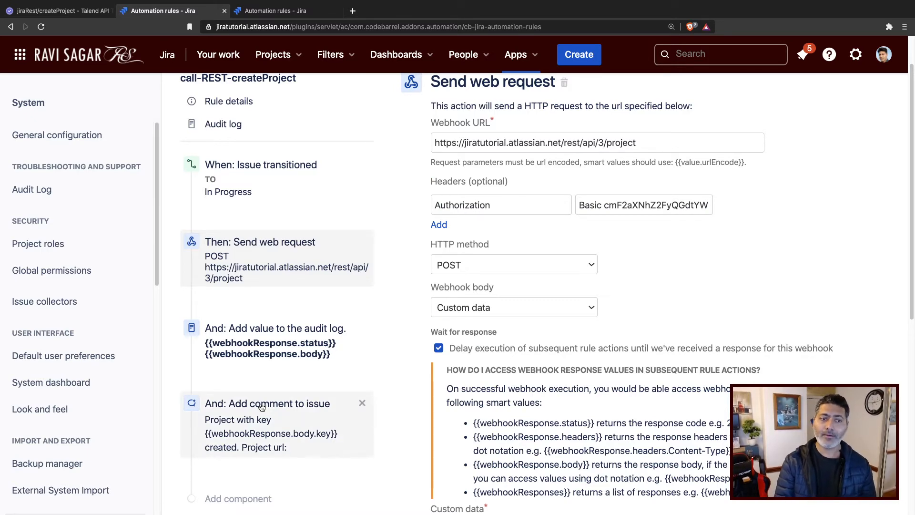
scroll(260, 381, "down", 3)
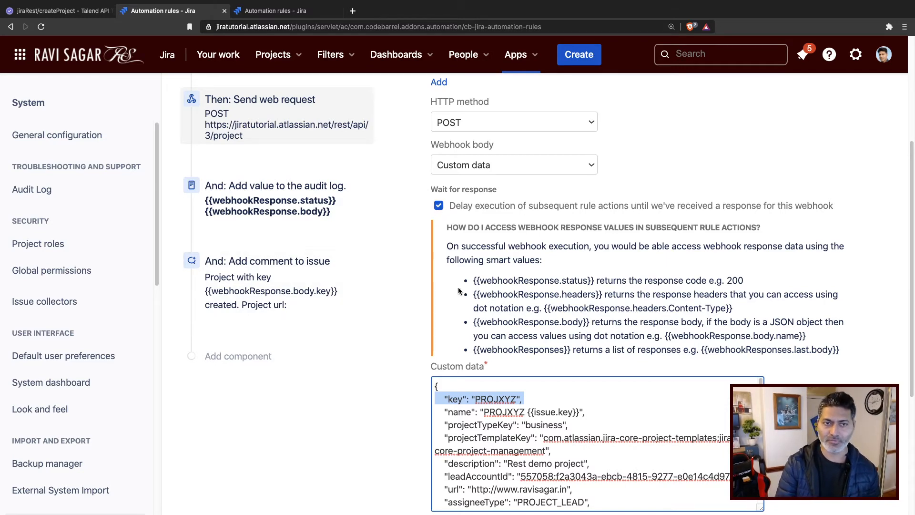
Review the comment, log action and Send web request components, including the response smart values and log message.
left_click(300, 287)
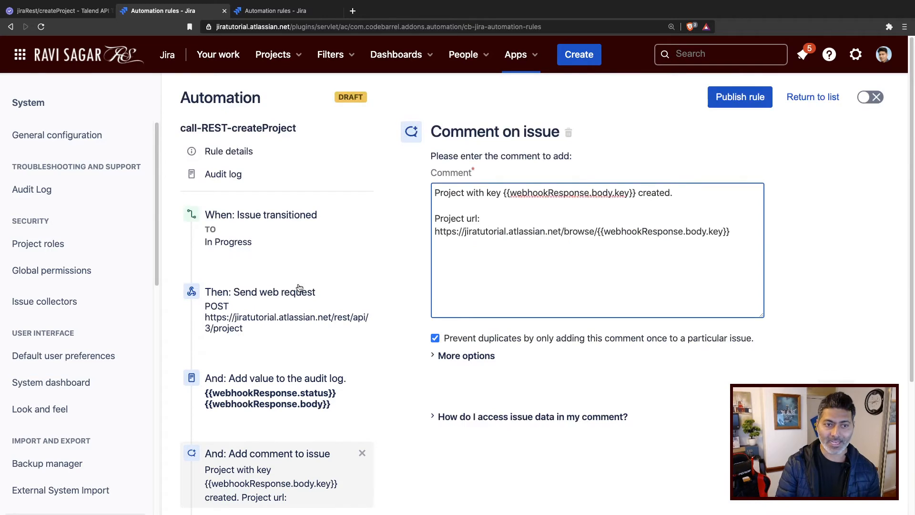
scroll(298, 333, "down", 3)
left_click(296, 318)
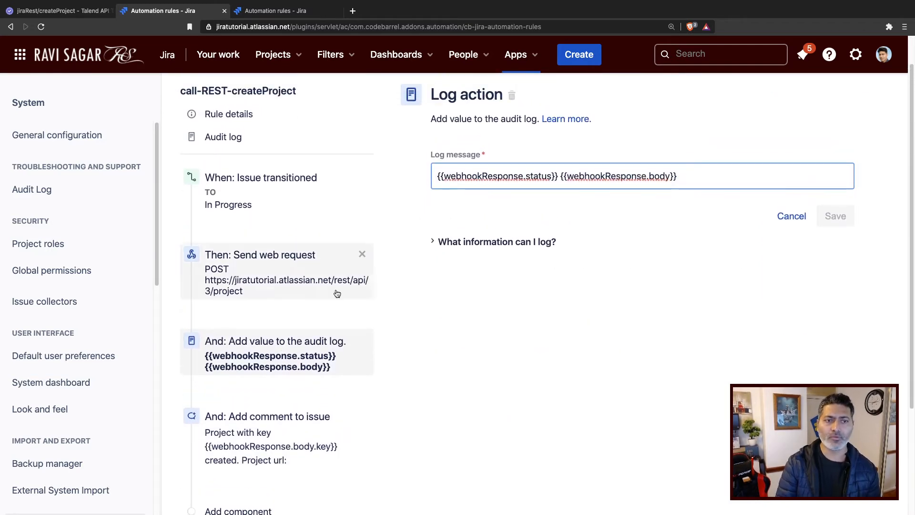
left_click(266, 295)
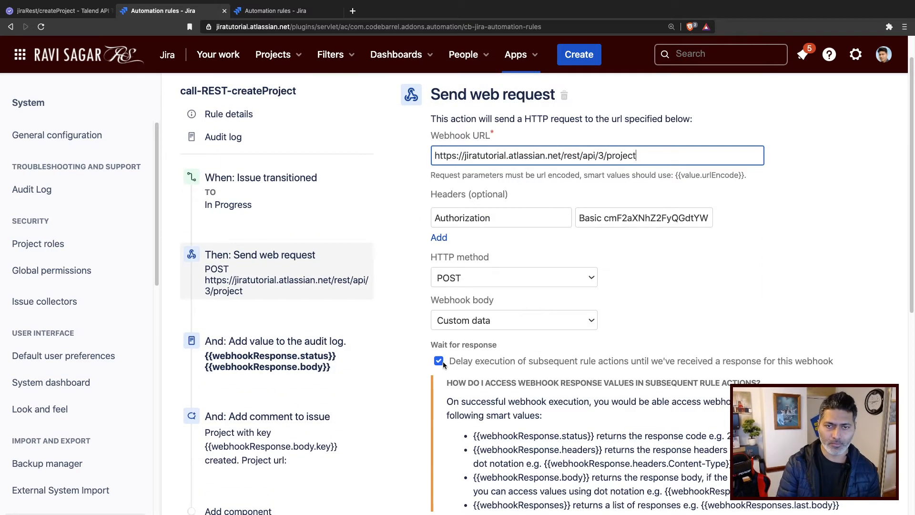
left_click(439, 361)
scroll(449, 361, "down", 2)
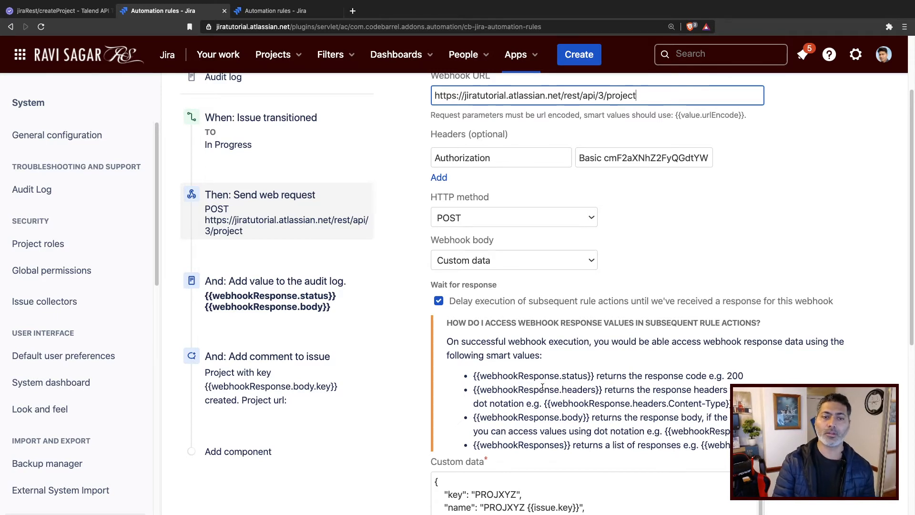
triple_click(529, 418)
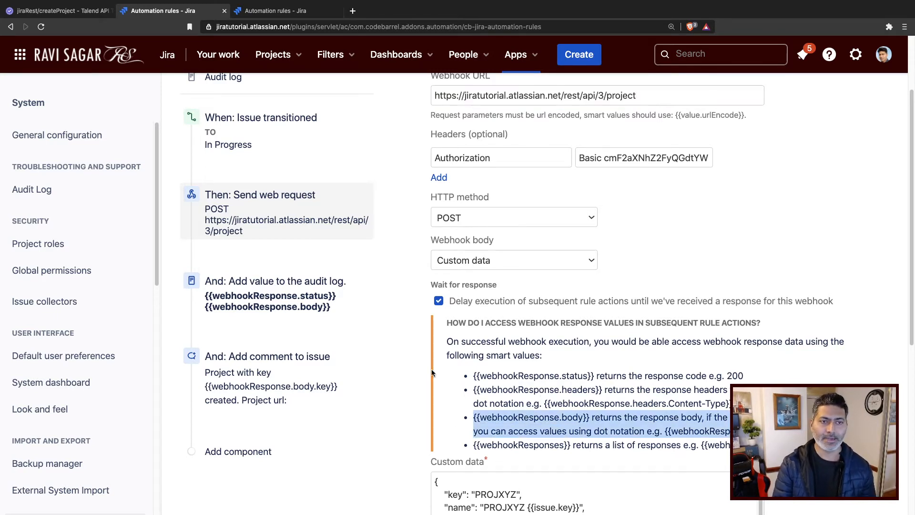
left_click(264, 301)
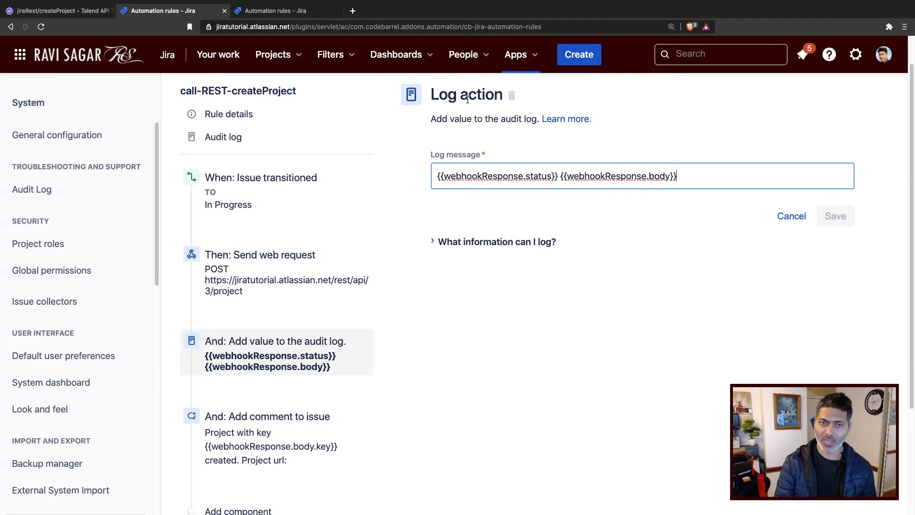
left_click_drag(730, 172, 404, 181)
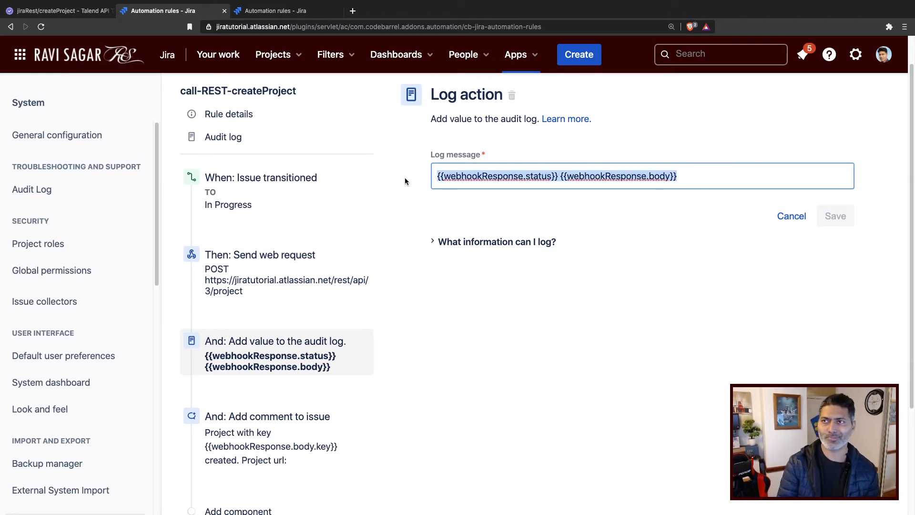
Compare the comment's {{webhookResponse.body.key}} smart value with the key in the API Tester response body, then cancel the edit.
left_click(268, 427)
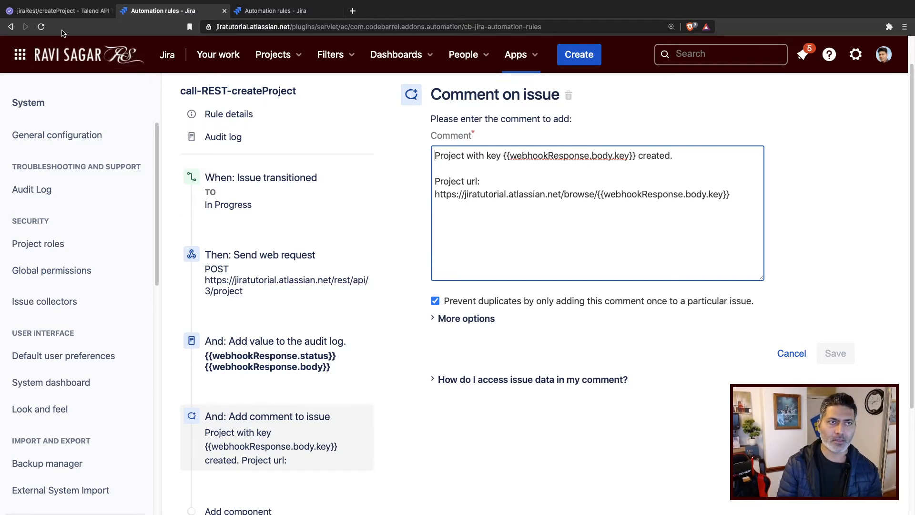
left_click(59, 10)
left_click(556, 315)
scroll(572, 248, "down", 12)
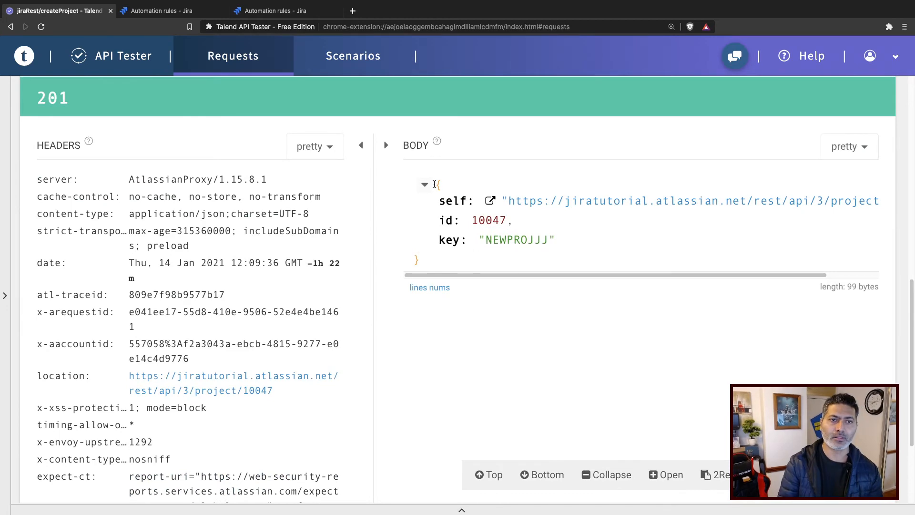
scroll(435, 184, "up", 6)
scroll(438, 237, "down", 7)
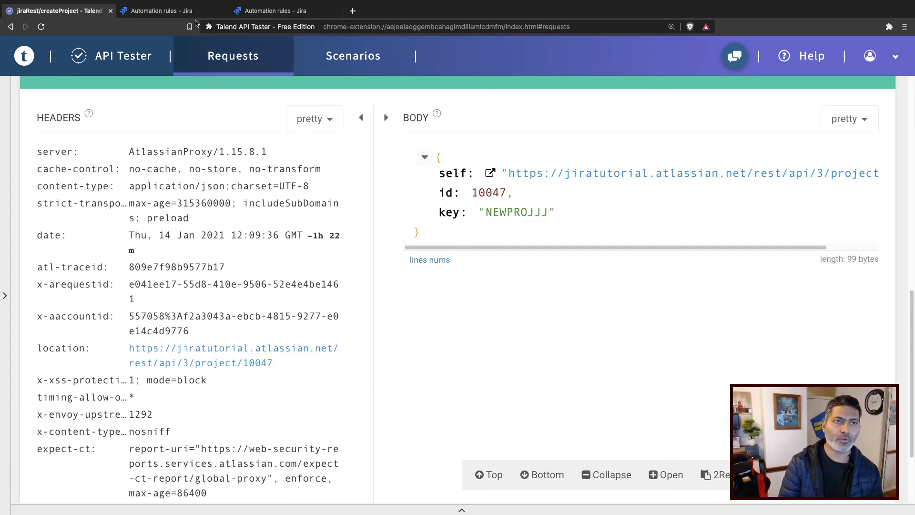
left_click(188, 13)
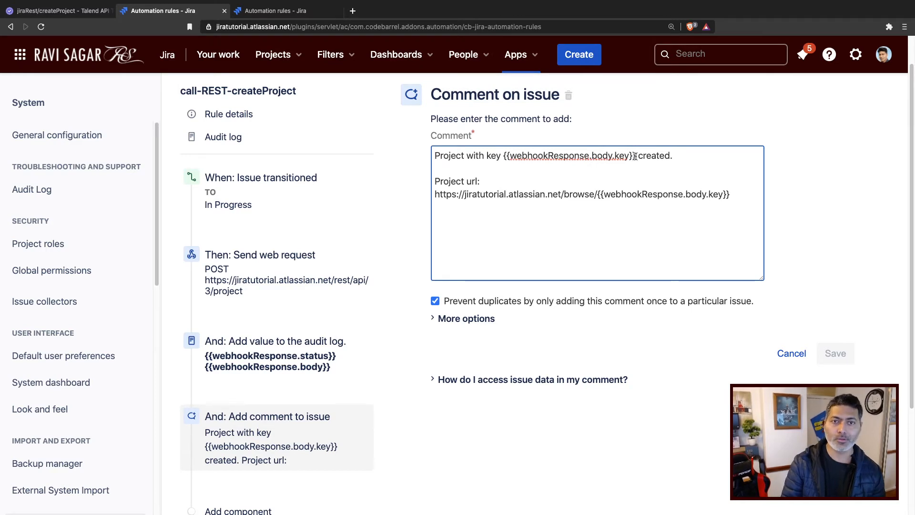
left_click_drag(637, 156, 498, 156)
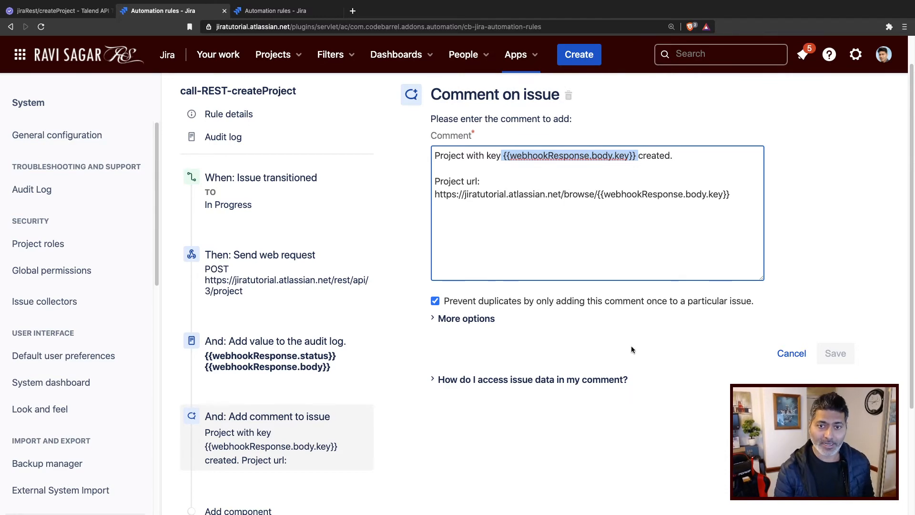
left_click(781, 353)
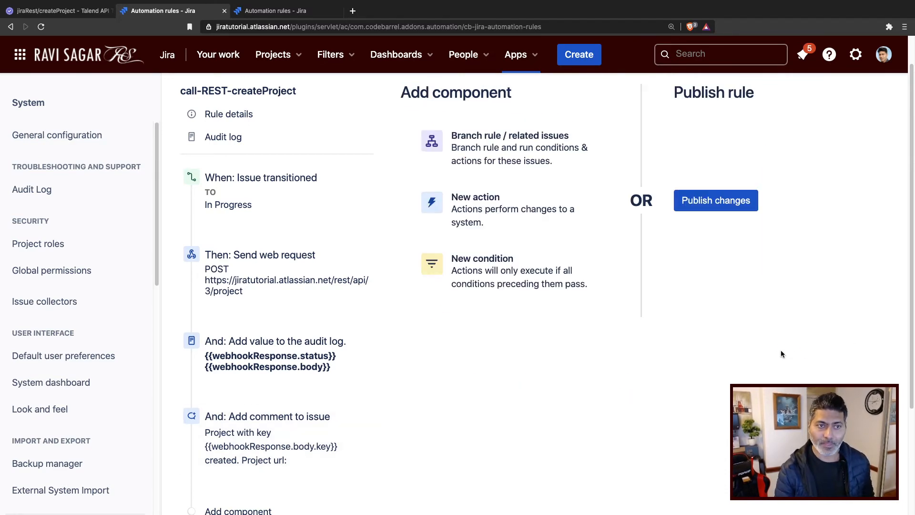
Publish the rule changes and open the rule's audit log.
left_click(697, 202)
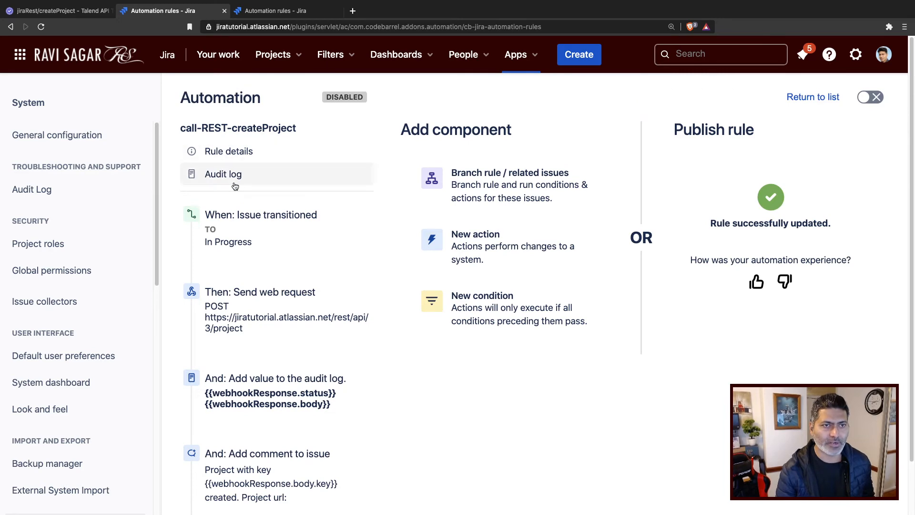
left_click(212, 184)
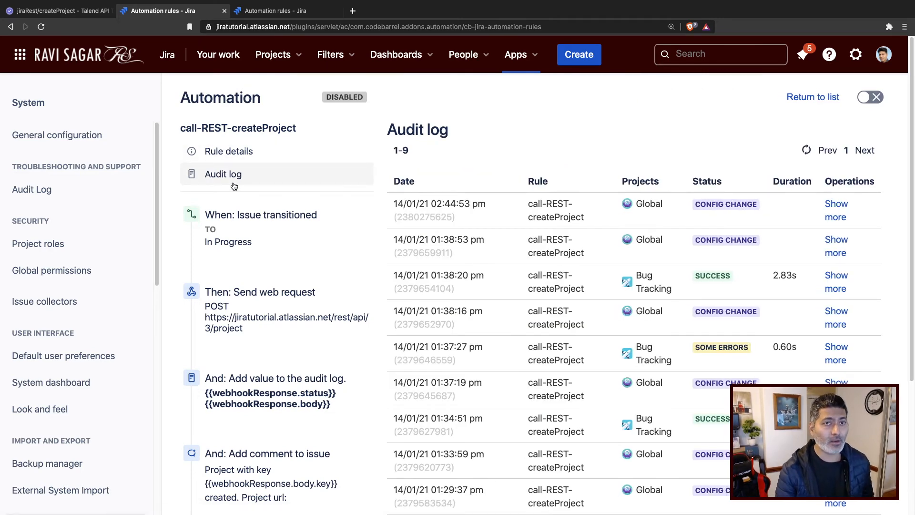
Open issue BT-30 from the Jira search and transition it to In Progress.
left_click(281, 18)
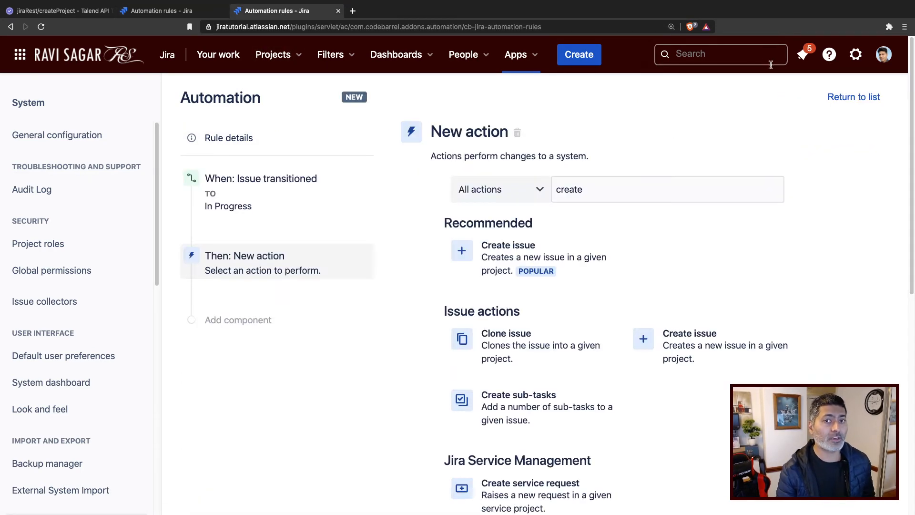
left_click(759, 53)
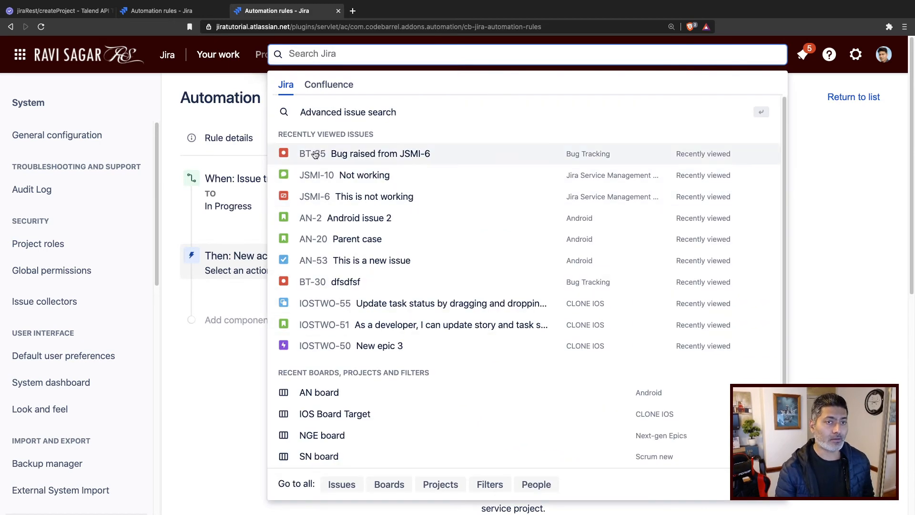
left_click(315, 284)
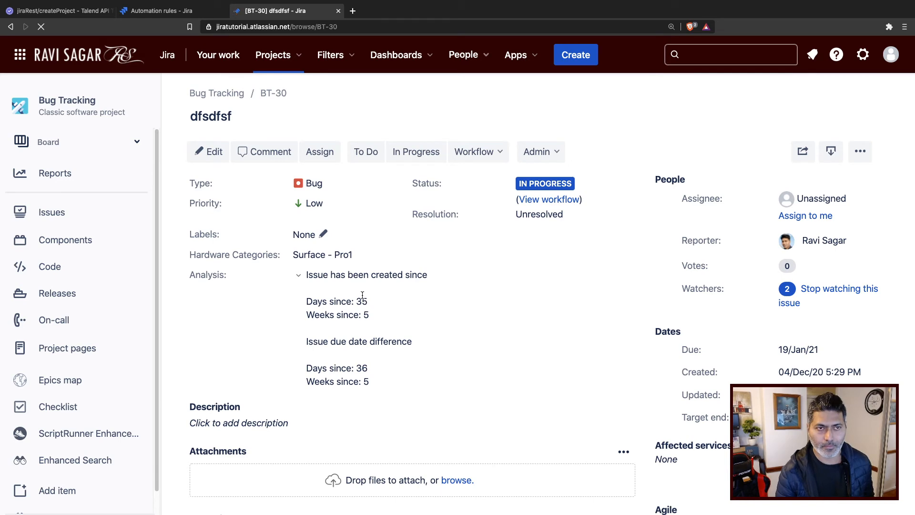
scroll(362, 298, "down", 10)
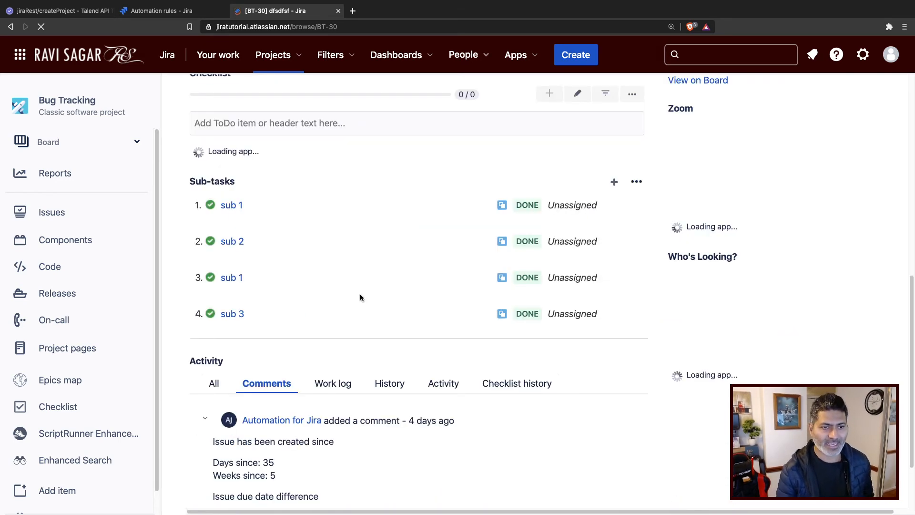
scroll(358, 311, "up", 15)
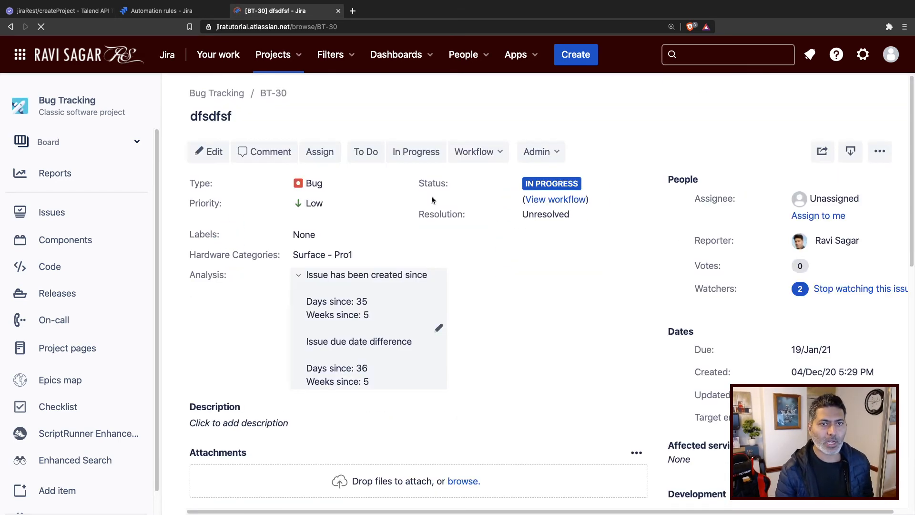
left_click(495, 152)
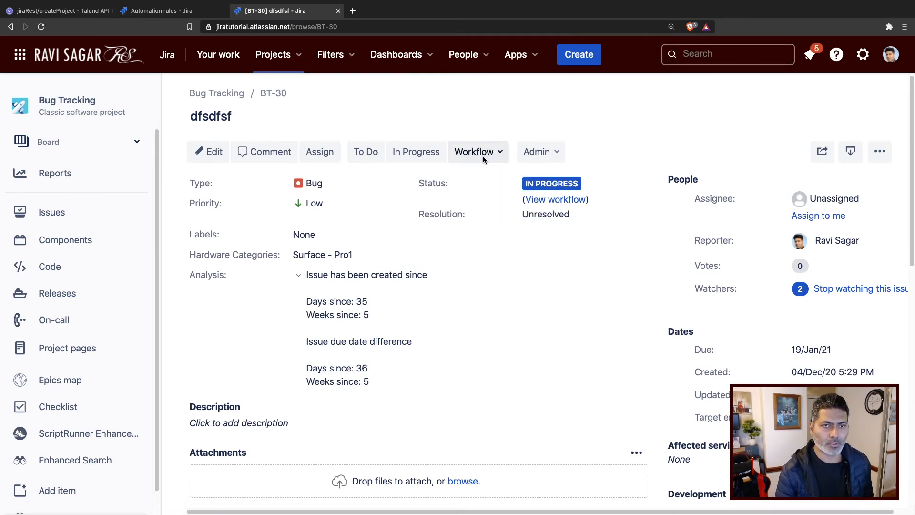
left_click(420, 153)
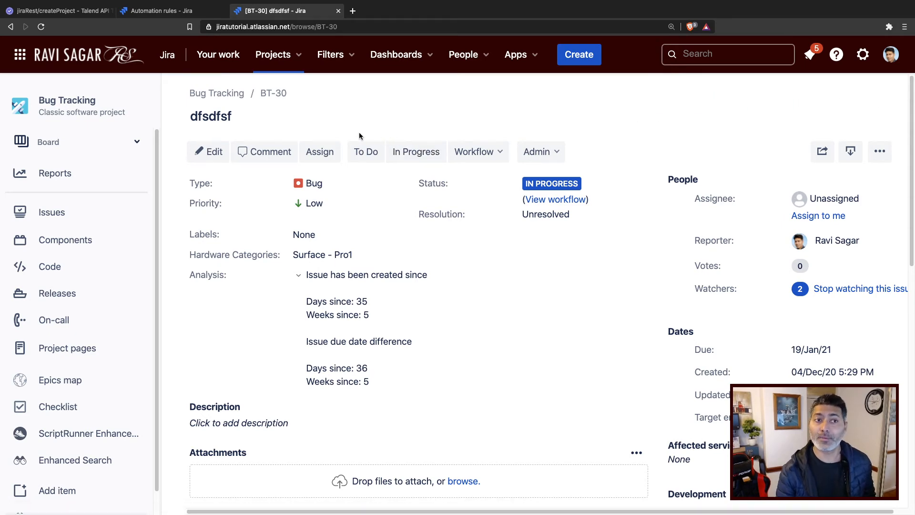
Enable the call-REST-createProject rule and refresh its audit log.
left_click(162, 11)
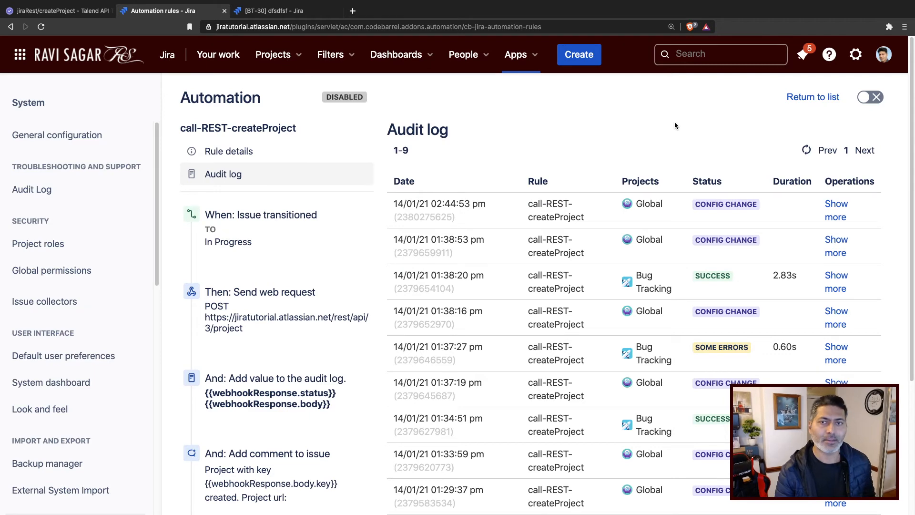
left_click(871, 97)
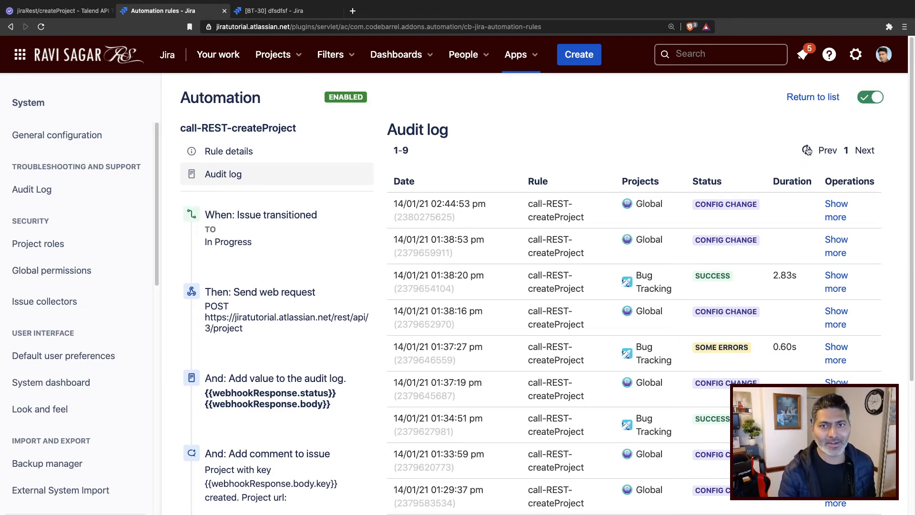
left_click(806, 150)
Transition BT-30 to In Progress again and refresh the rule's audit log.
left_click(281, 11)
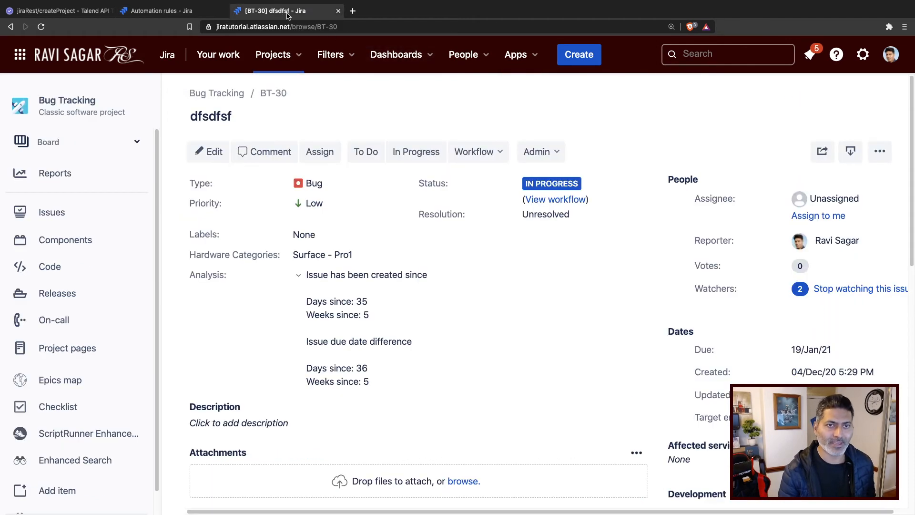
left_click(414, 151)
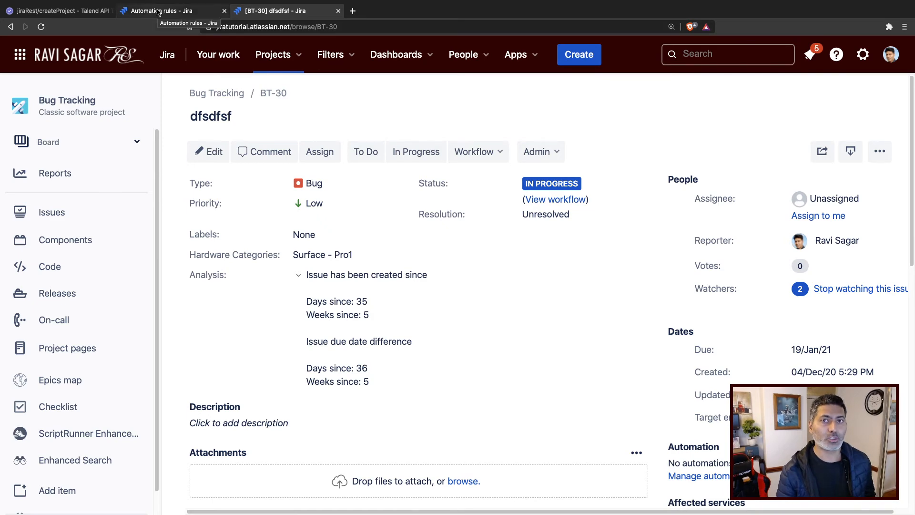
left_click(159, 12)
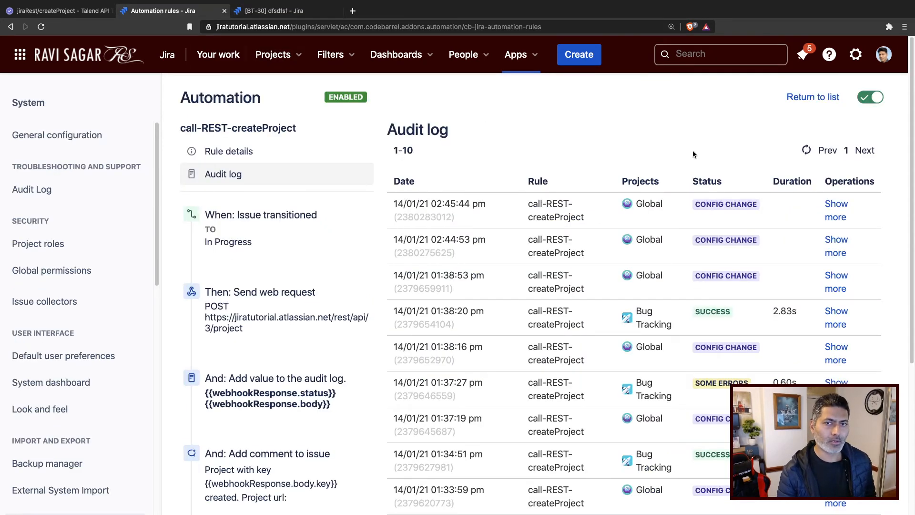
left_click(806, 151)
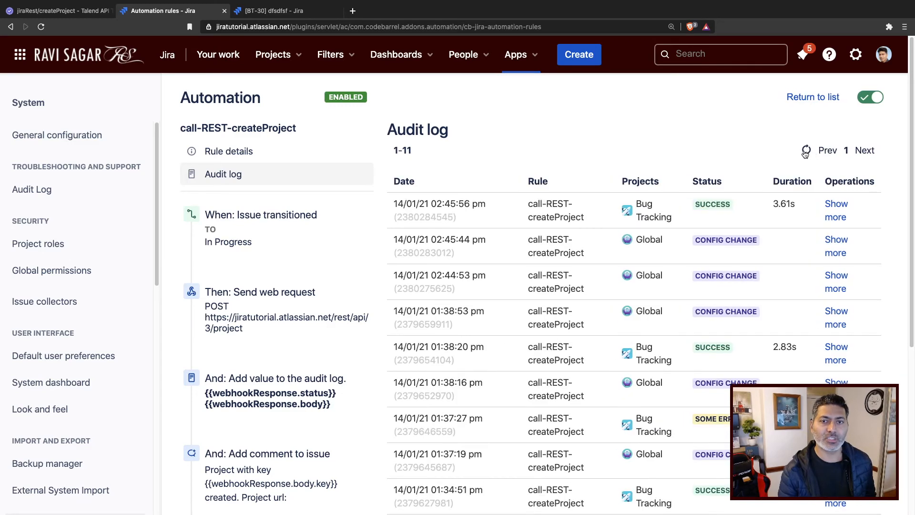
Expand the newest audit log entry and compare its logged response with the API Tester response.
left_click(837, 208)
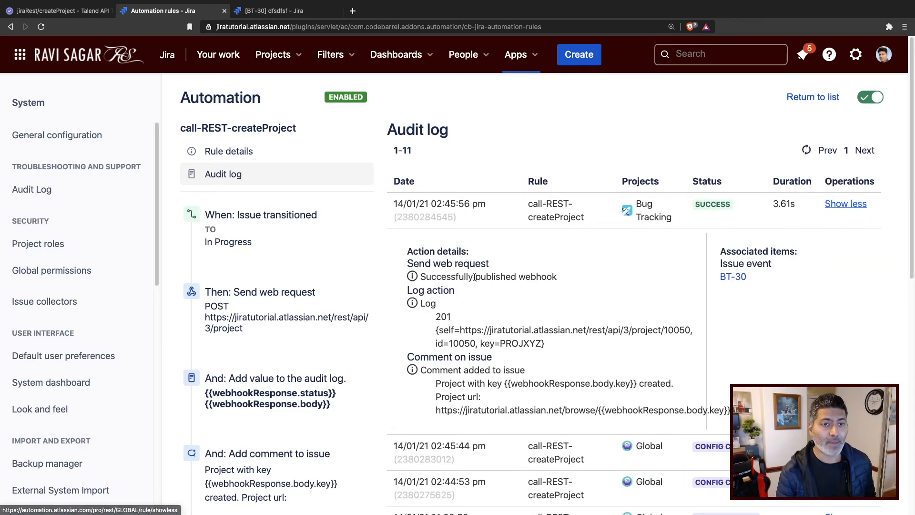
triple_click(441, 317)
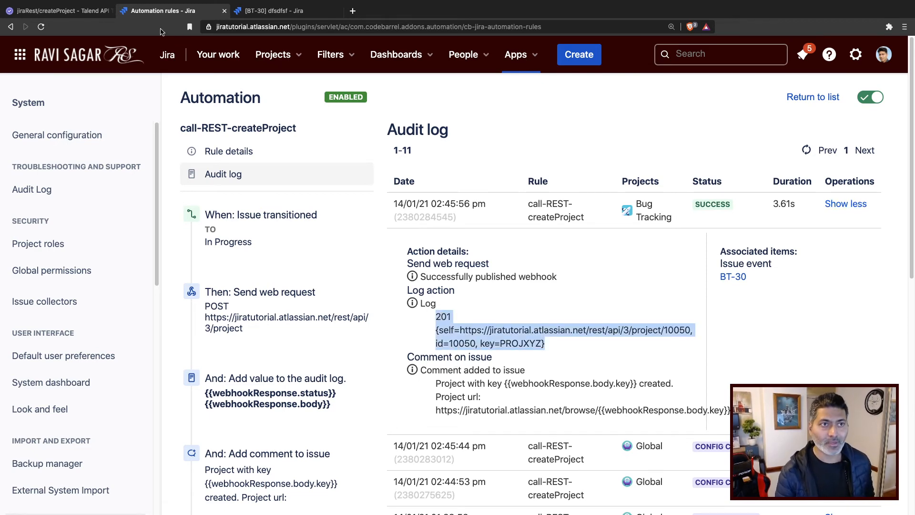
left_click(62, 10)
scroll(417, 299, "down", 3)
scroll(423, 307, "up", 5)
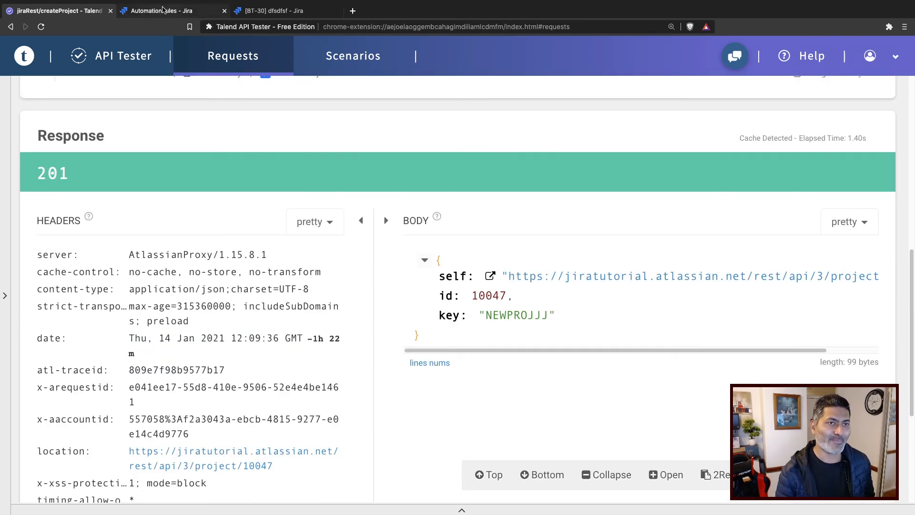
left_click(162, 12)
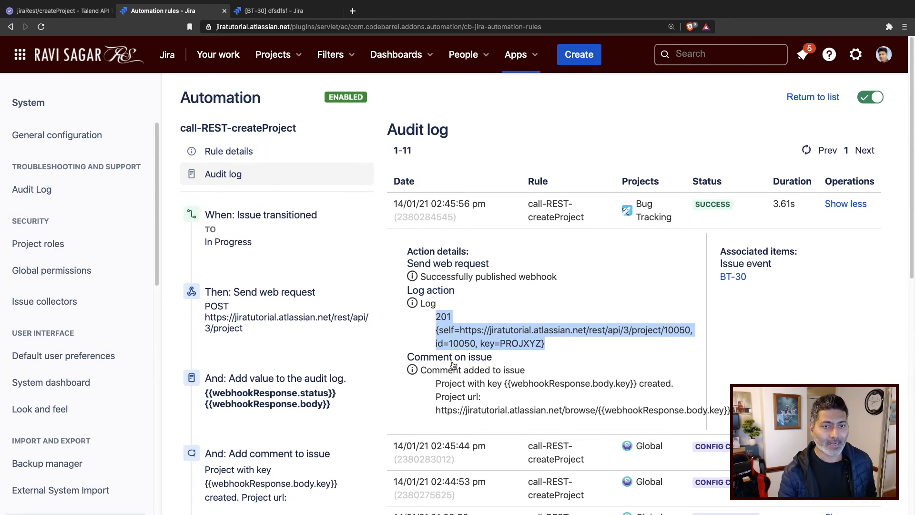
Reload issue BT-30 and review the automation's comment in its activity.
left_click(281, 10)
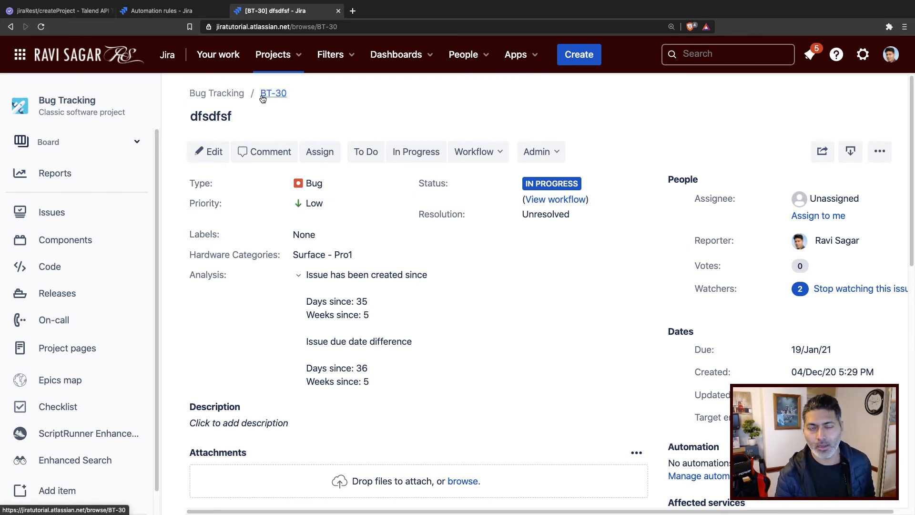
left_click(41, 28)
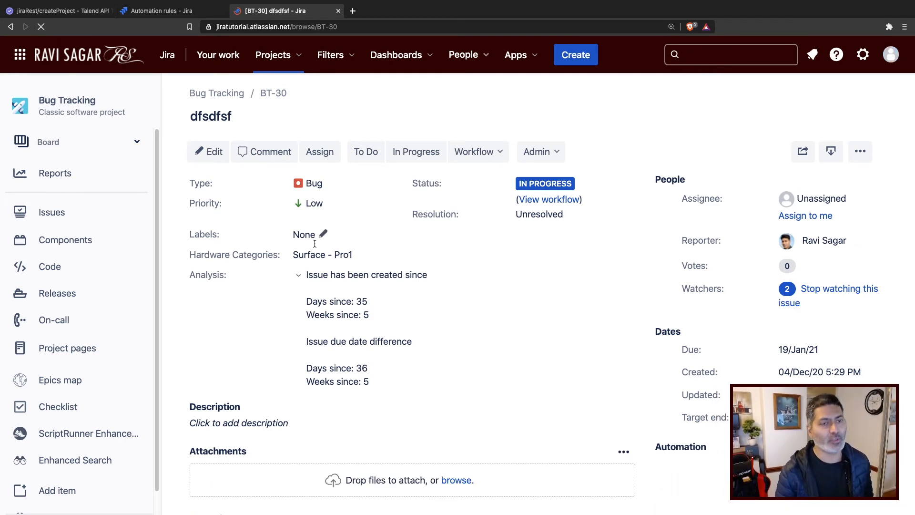
scroll(275, 242, "down", 5)
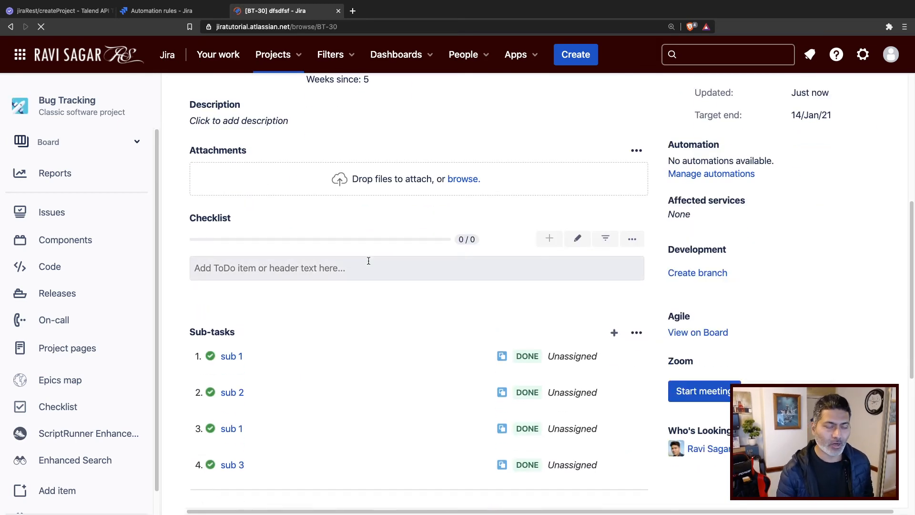
scroll(368, 262, "down", 2)
scroll(369, 260, "down", 1)
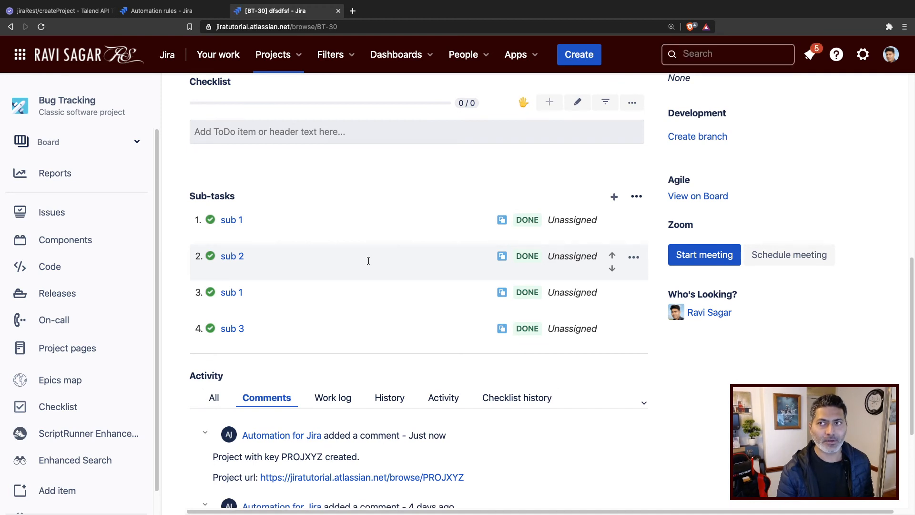
scroll(368, 261, "down", 4)
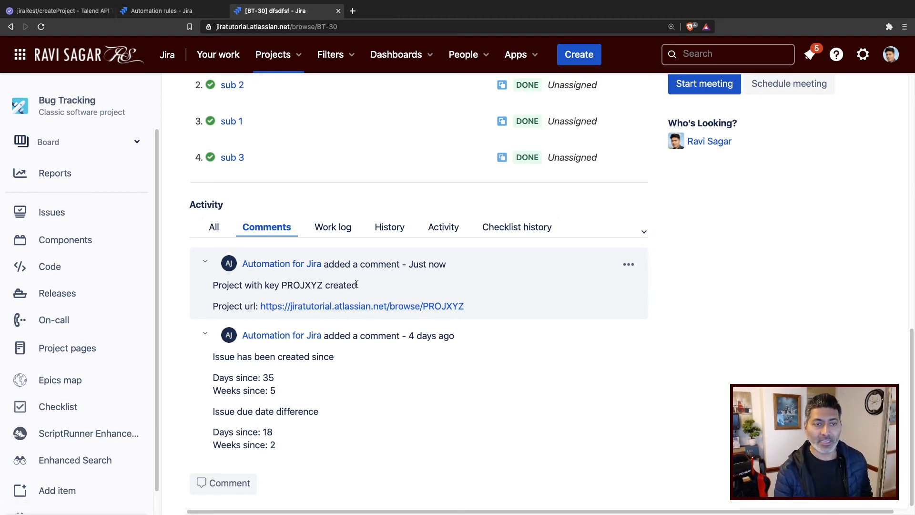
Open the new project from the comment's project URL and review its project settings details.
left_click(341, 310)
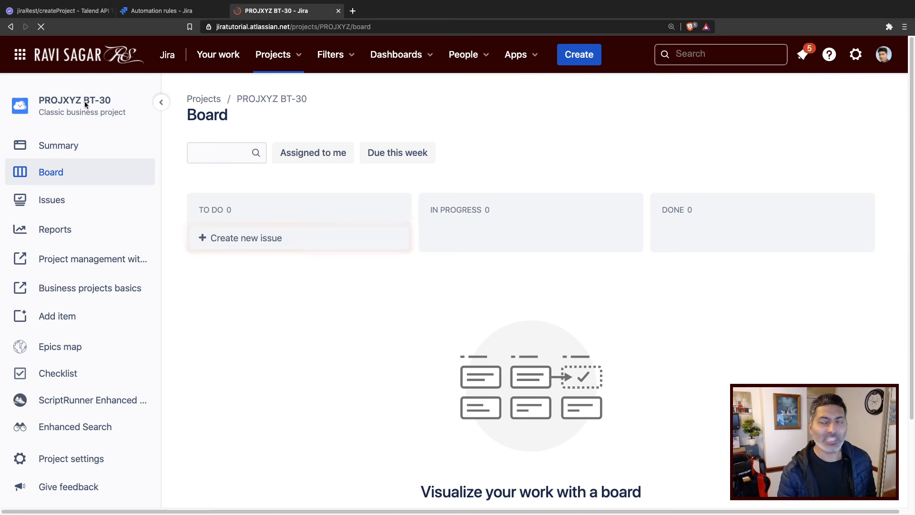
left_click(69, 458)
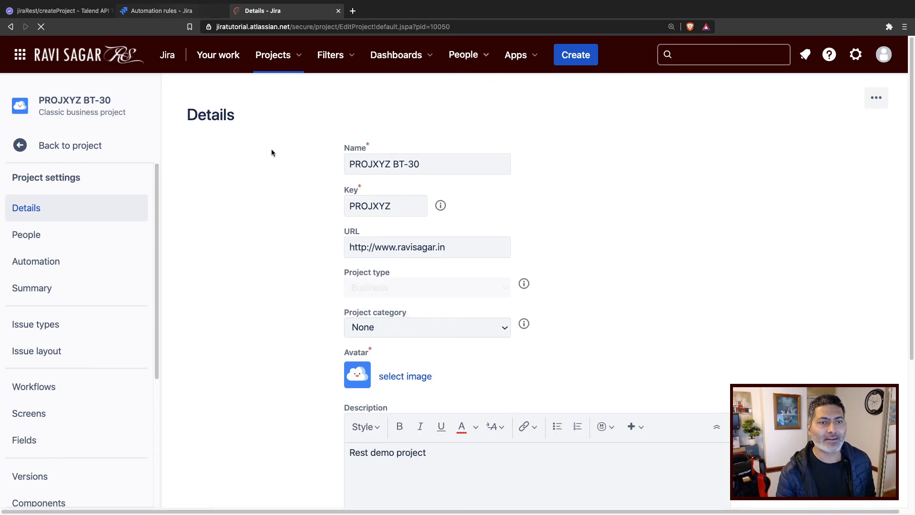
left_click_drag(475, 252, 349, 241)
scroll(349, 241, "down", 2)
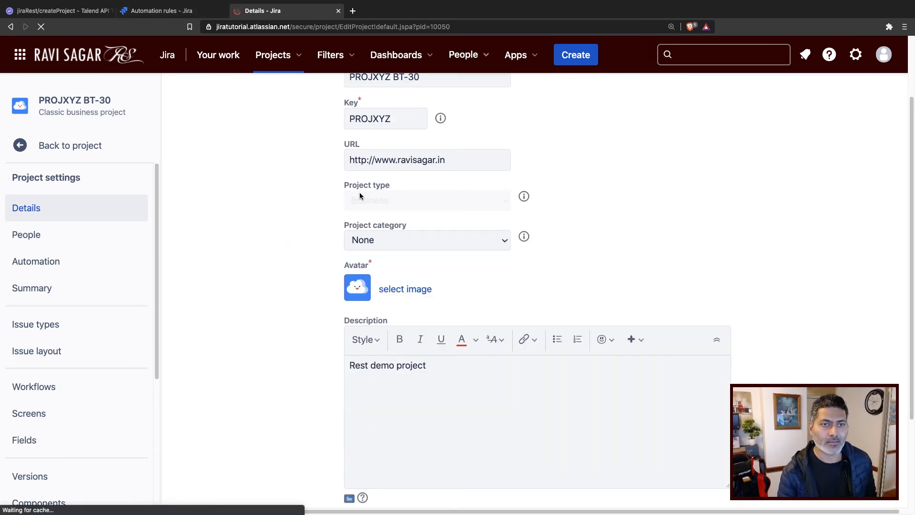
left_click_drag(446, 160, 330, 158)
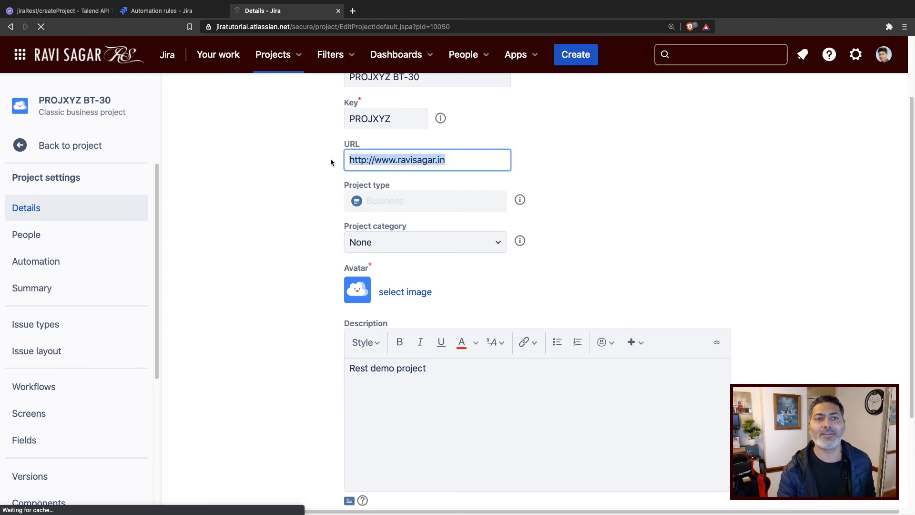
scroll(253, 304, "down", 3)
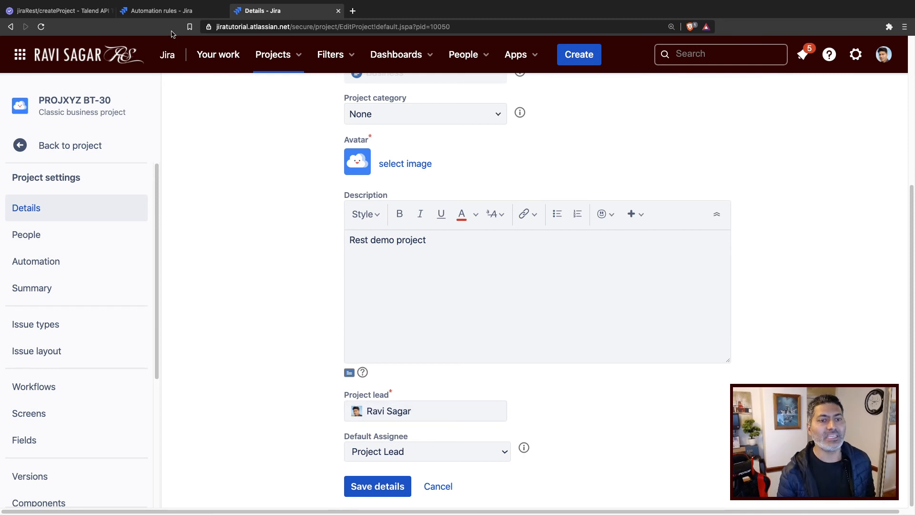
Compare the API Tester request body fields, such as leadAccountId, with the new project's details and the rule's audit log entry.
left_click(72, 10)
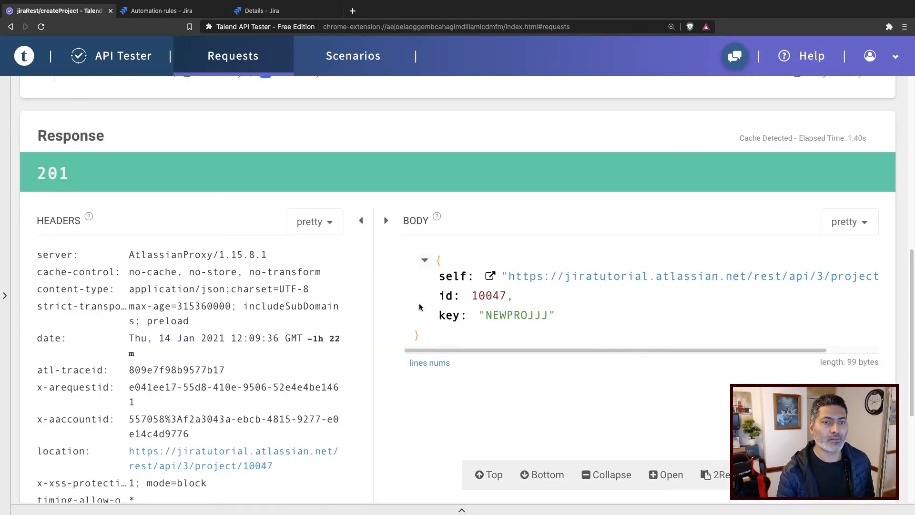
scroll(415, 331, "up", 4)
scroll(415, 330, "up", 4)
left_click(279, 335)
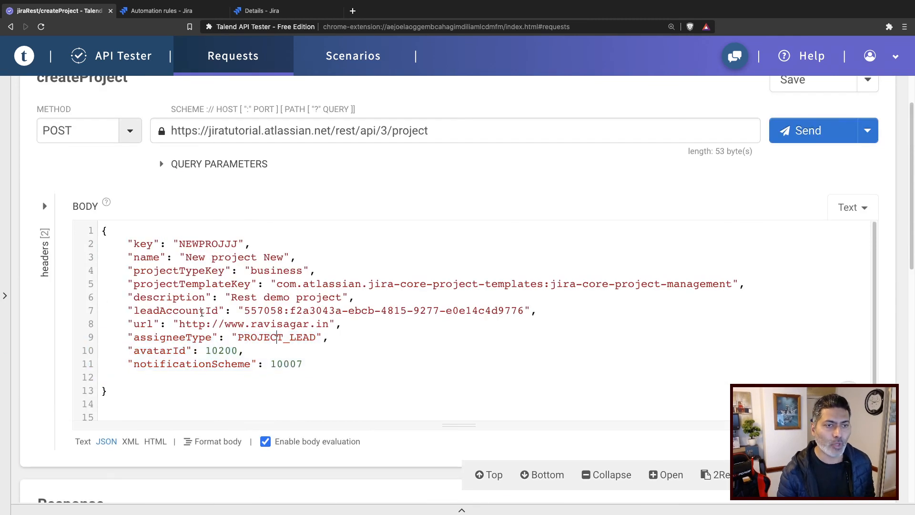
double_click(162, 310)
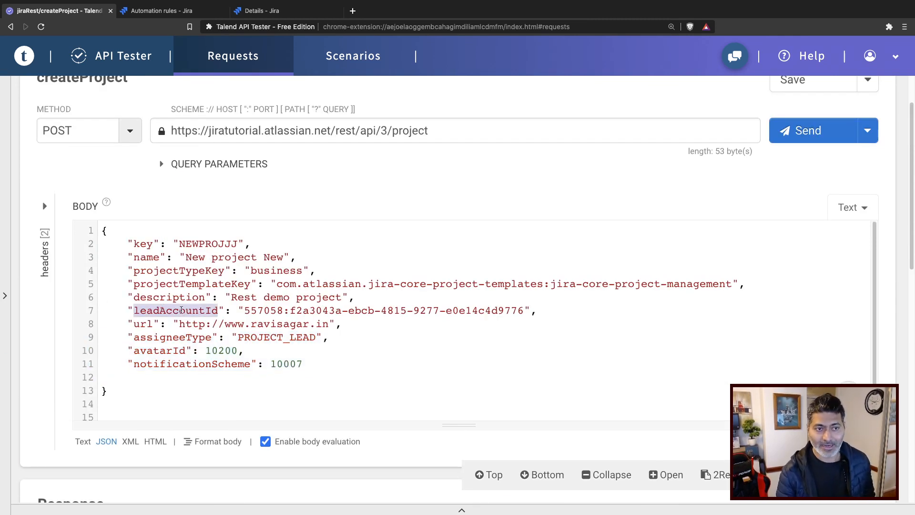
left_click(160, 12)
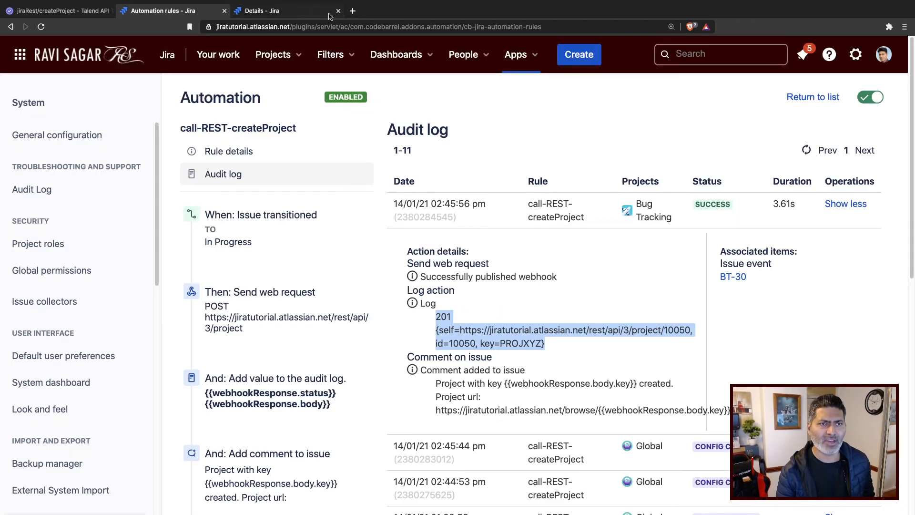
left_click(301, 14)
left_click_drag(459, 240, 210, 229)
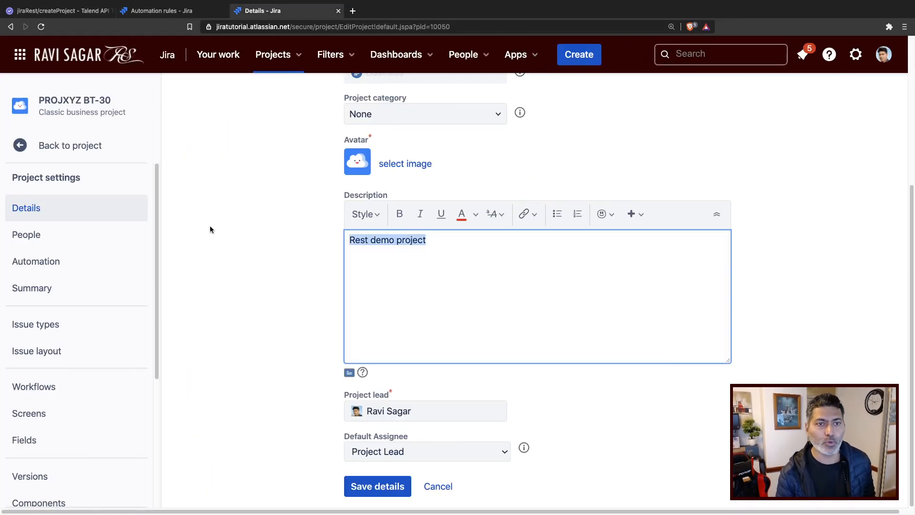
left_click(196, 238)
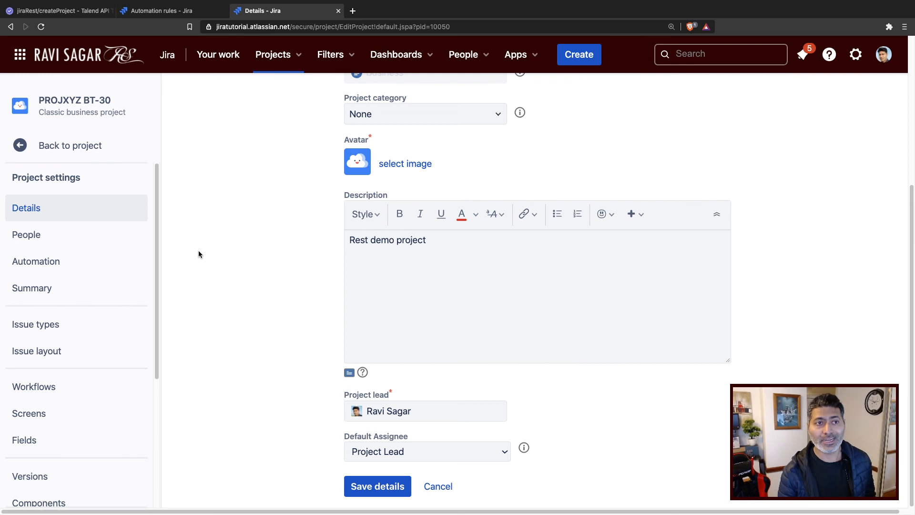
left_click(167, 11)
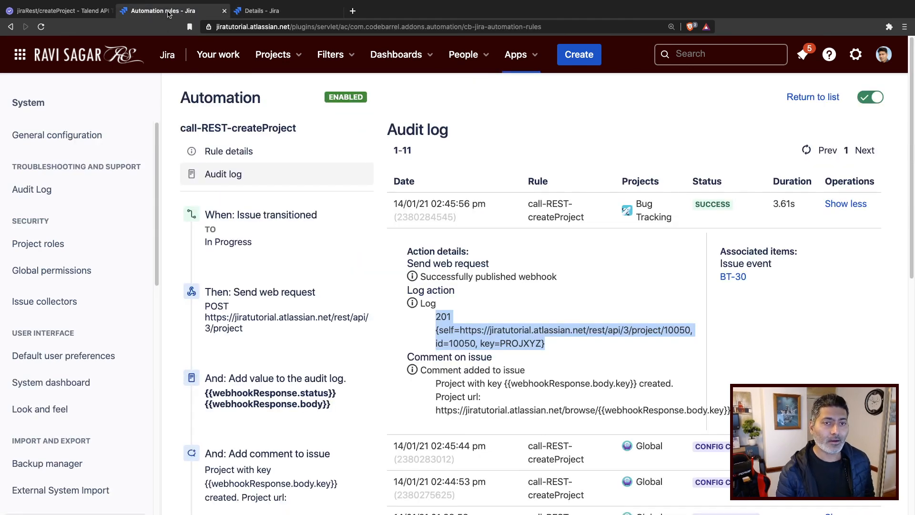